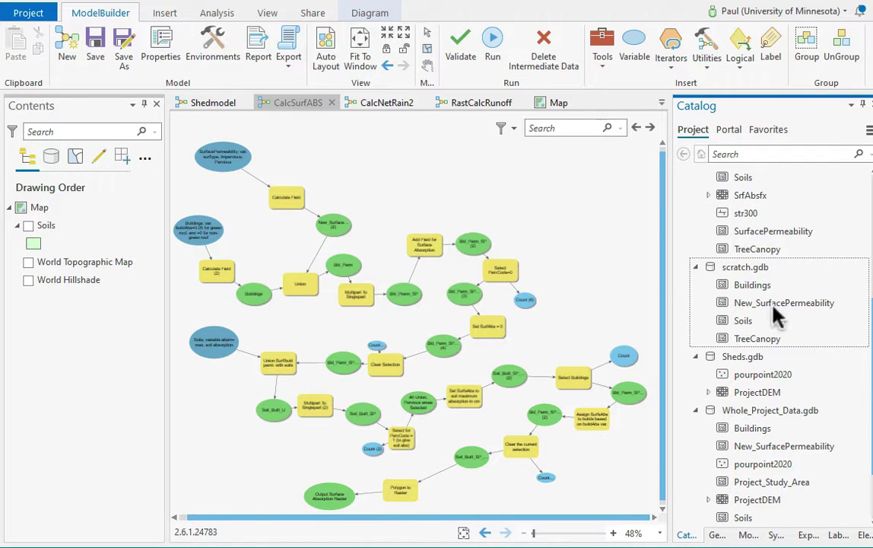
# Select scratch.gdb as the scratch workspace in the model's environment settings, and dismiss the settings without applying them.
pyautogui.click(212, 39)
pyautogui.click(213, 44)
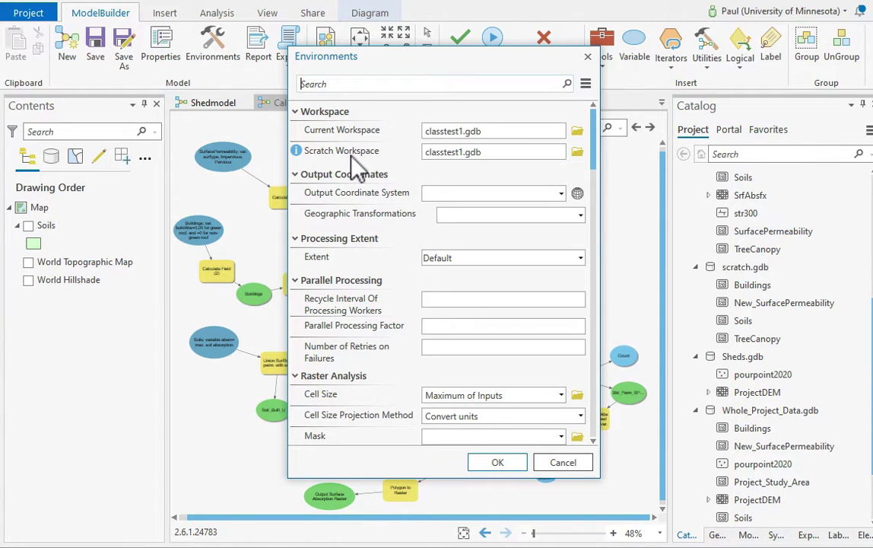
pyautogui.click(577, 152)
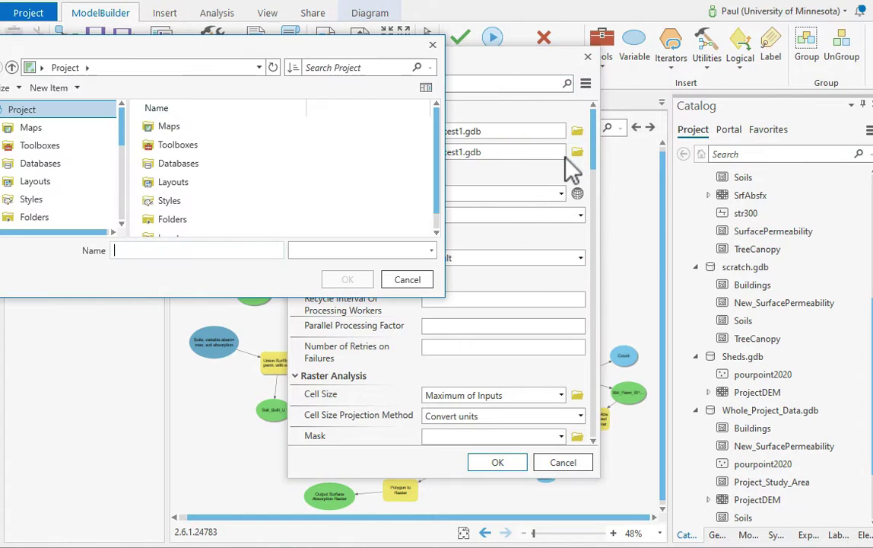
pyautogui.click(186, 220)
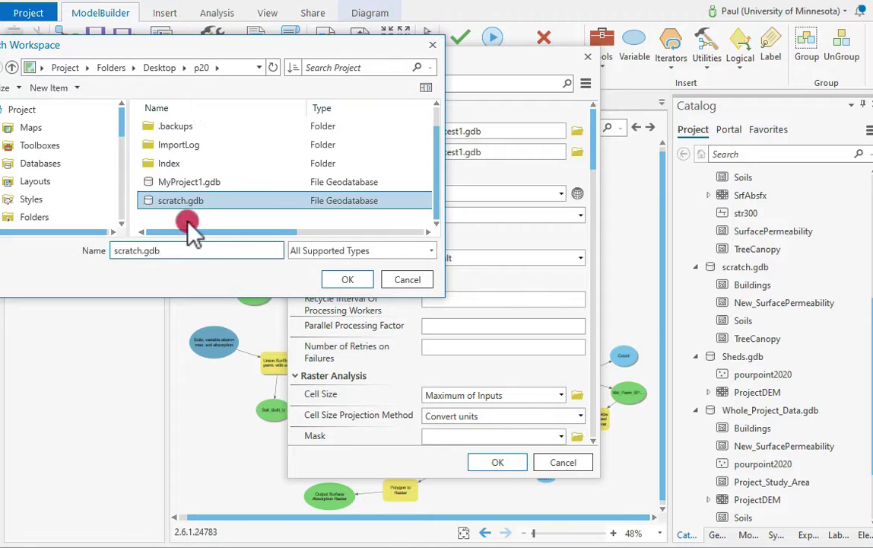
pyautogui.click(346, 279)
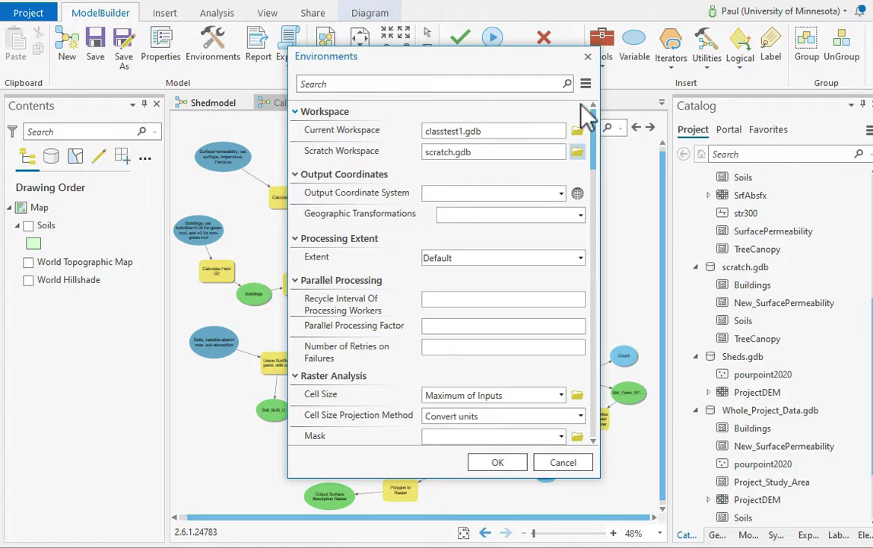
pyautogui.click(587, 57)
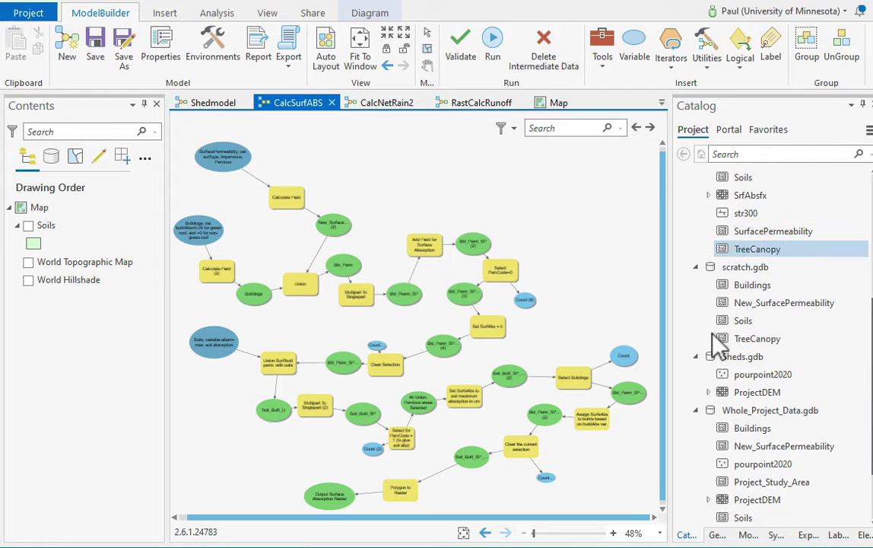
# Examine the feature classes stored in classtest1.gdb, scratch.gdb and Whole_Project_Data.gdb in the project catalog.
pyautogui.rightClick(752, 430)
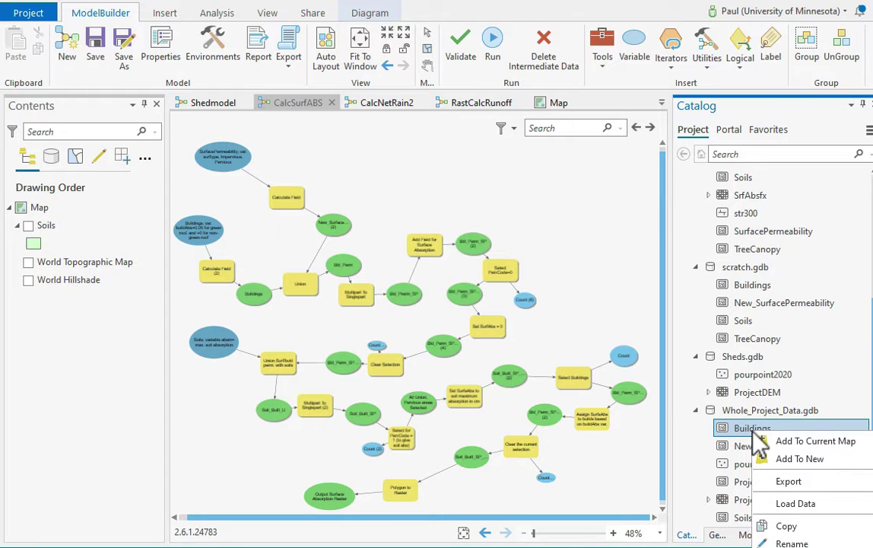
pyautogui.click(805, 232)
pyautogui.scroll(4, 804, 240)
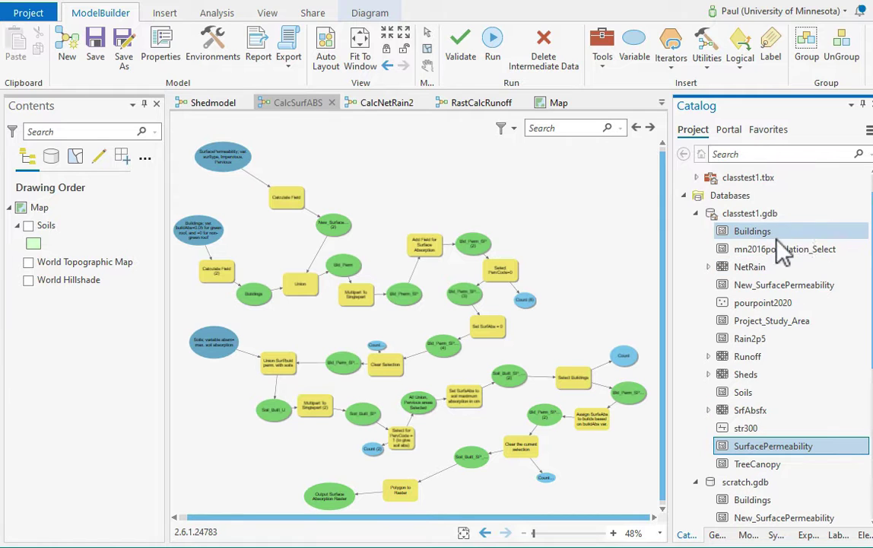
pyautogui.scroll(-5, 782, 255)
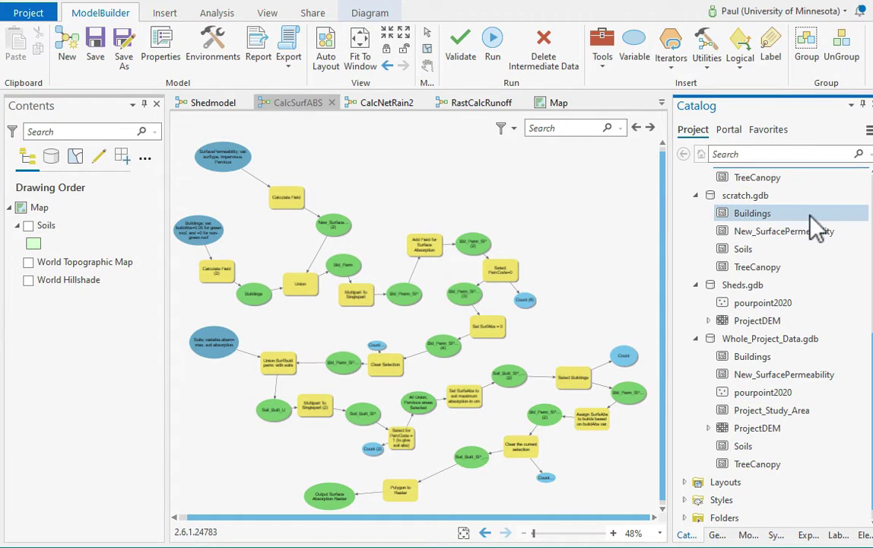
pyautogui.click(743, 249)
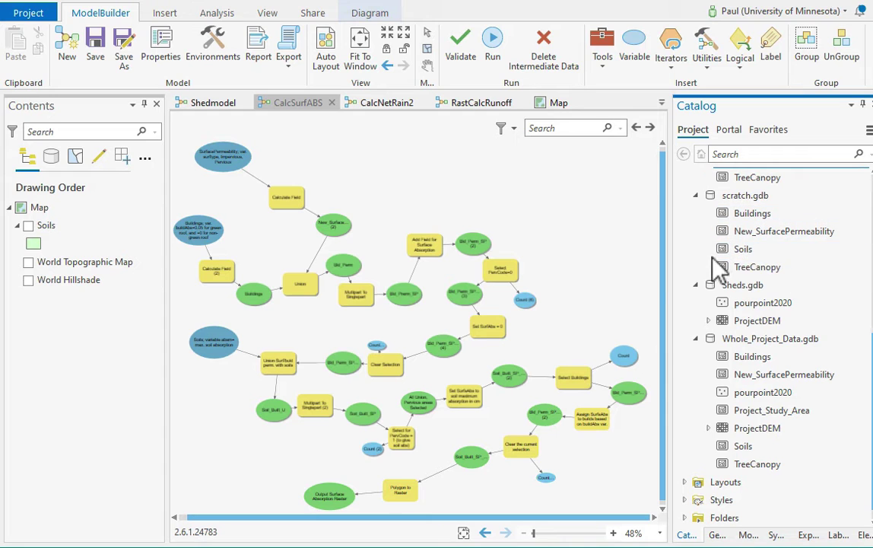
pyautogui.click(714, 219)
pyautogui.click(711, 283)
pyautogui.click(696, 217)
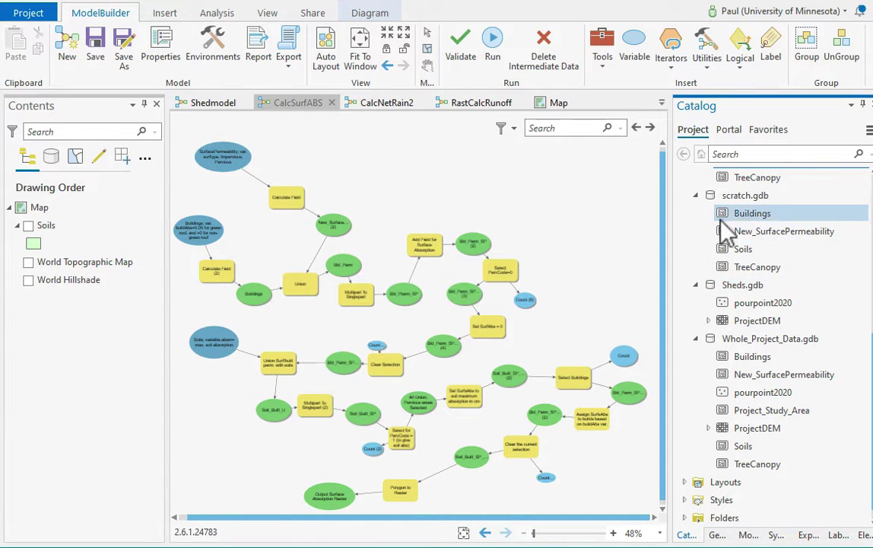
pyautogui.click(712, 233)
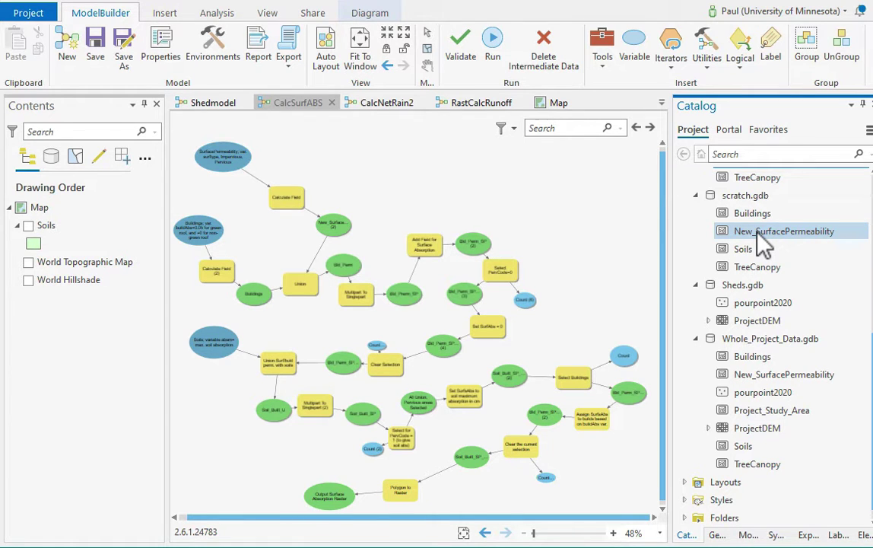
pyautogui.click(753, 222)
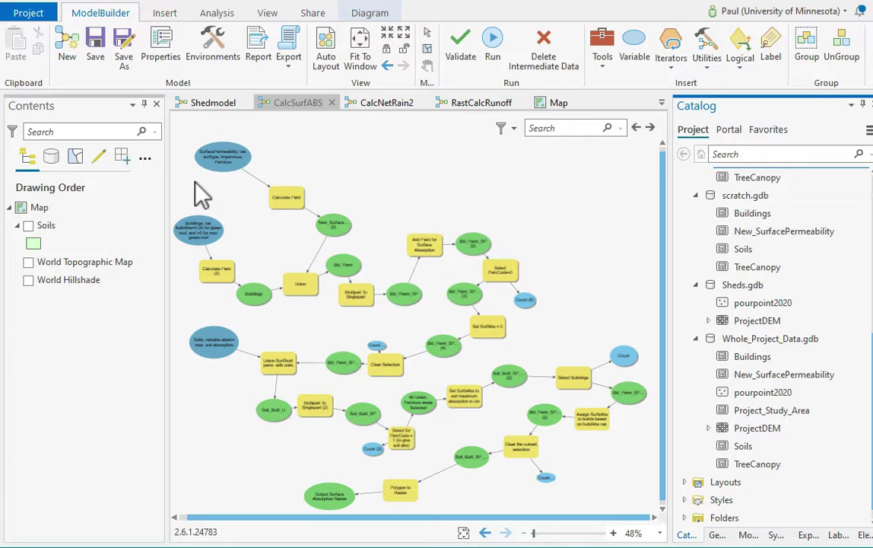
# Check the source of the SurfacePermeability input, and review the pervcode expression and code block of its Calculate Field tool.
pyautogui.moveTo(209, 178)
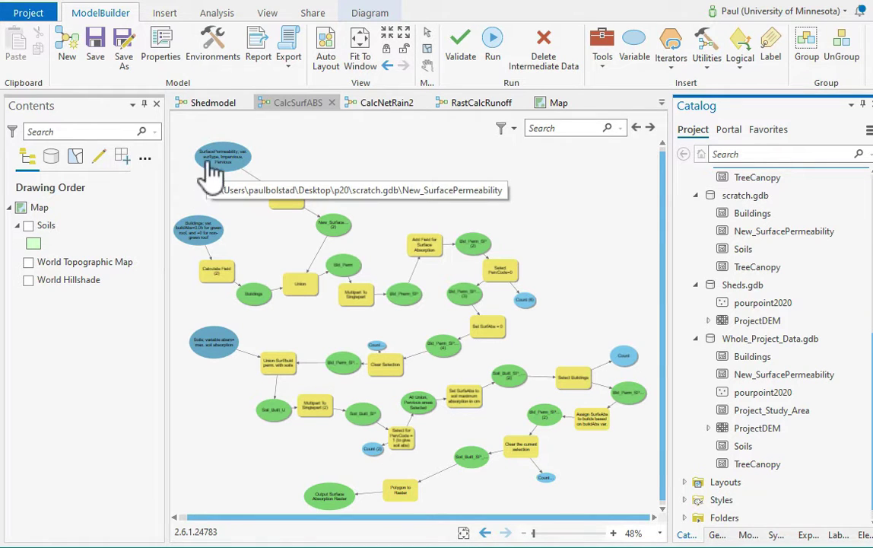
pyautogui.scroll(1, 197, 161)
pyautogui.scroll(3, 197, 161)
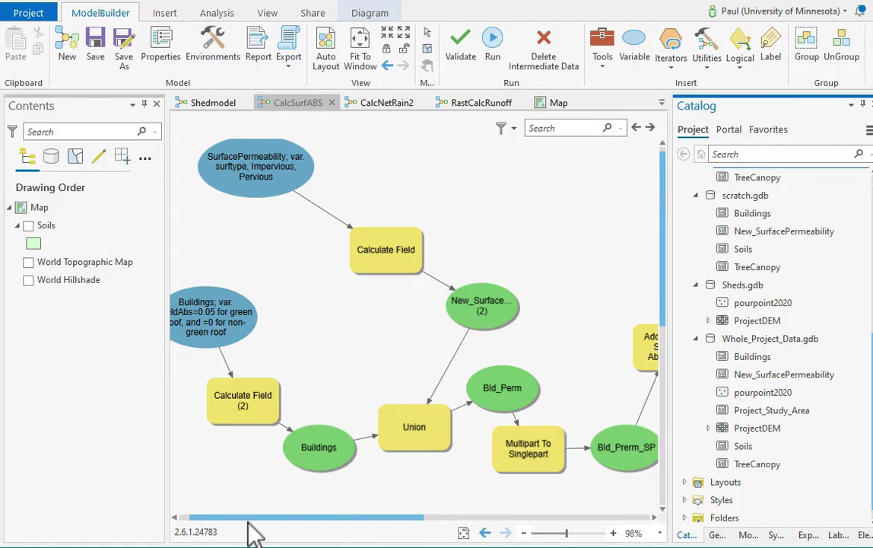
pyautogui.click(200, 521)
pyautogui.moveTo(204, 525)
pyautogui.mouseDown()
pyautogui.moveTo(214, 524)
pyautogui.moveTo(201, 526)
pyautogui.mouseUp()
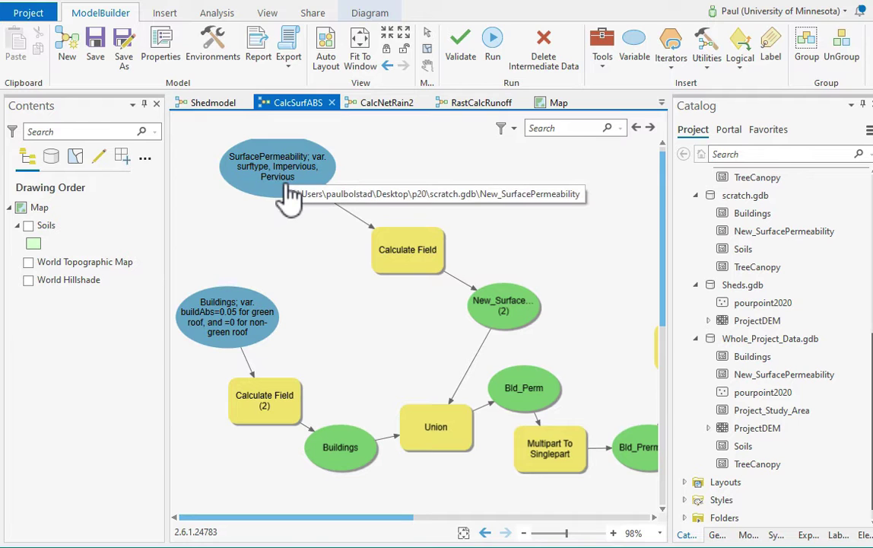
pyautogui.moveTo(404, 270)
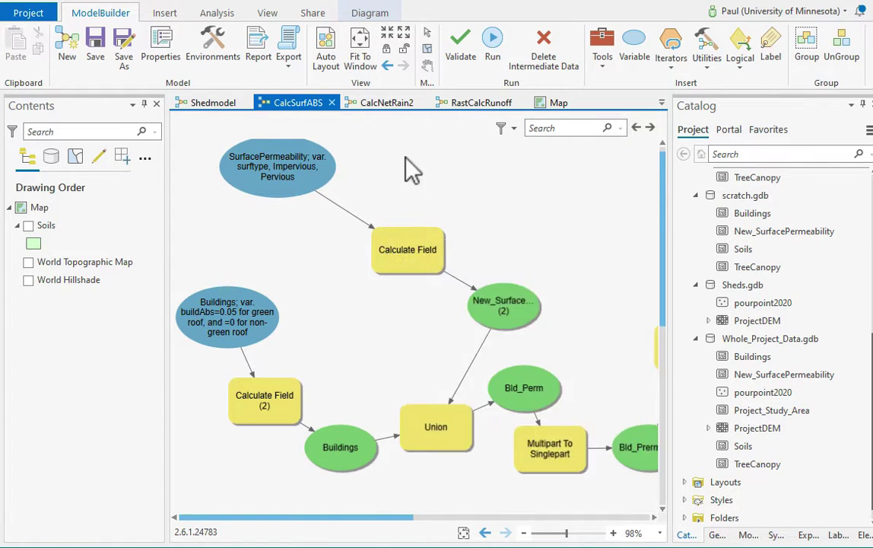
pyautogui.rightClick(394, 241)
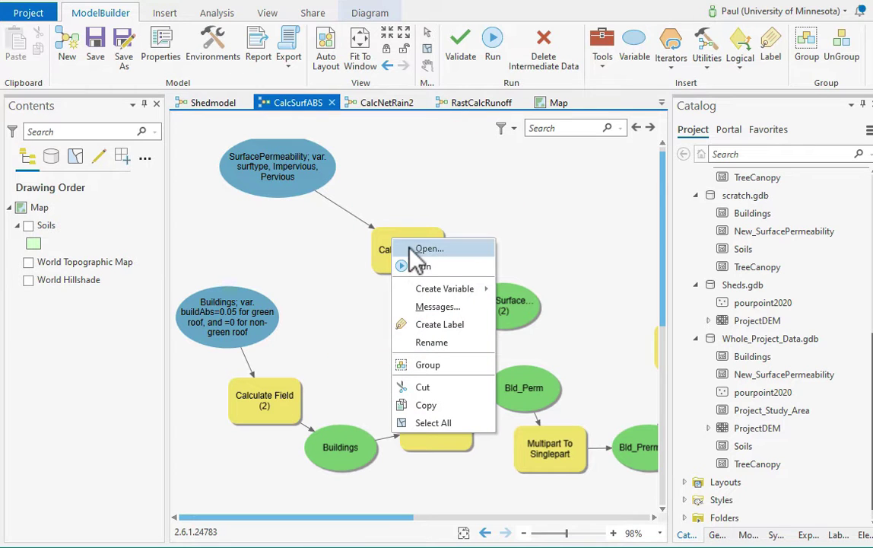
pyautogui.click(415, 248)
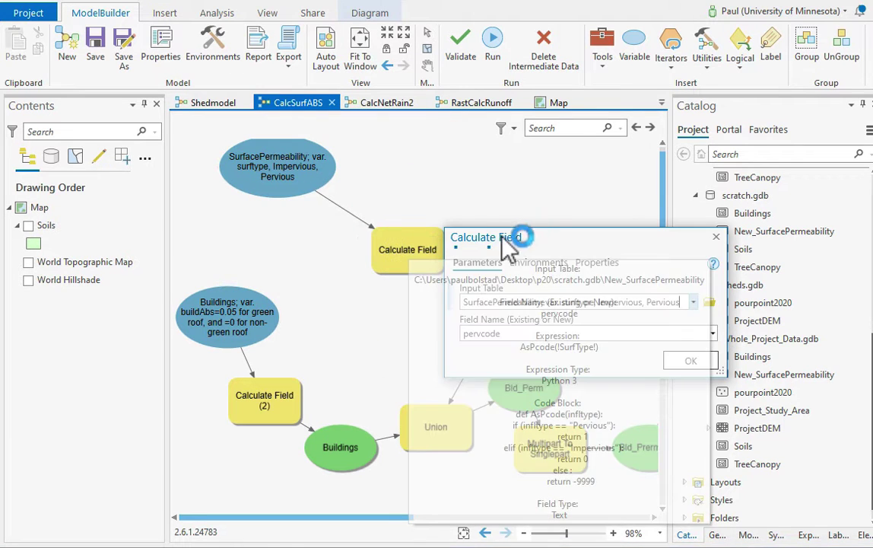
pyautogui.click(430, 167)
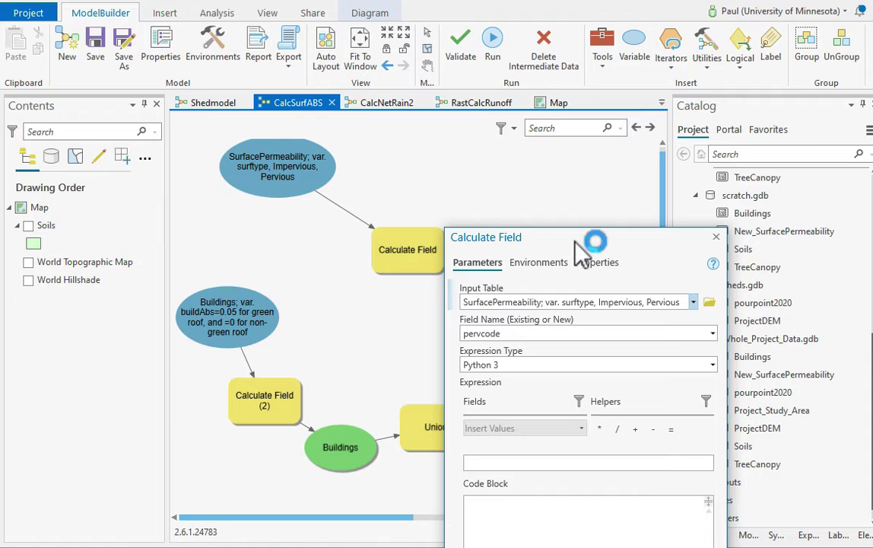
pyautogui.click(467, 195)
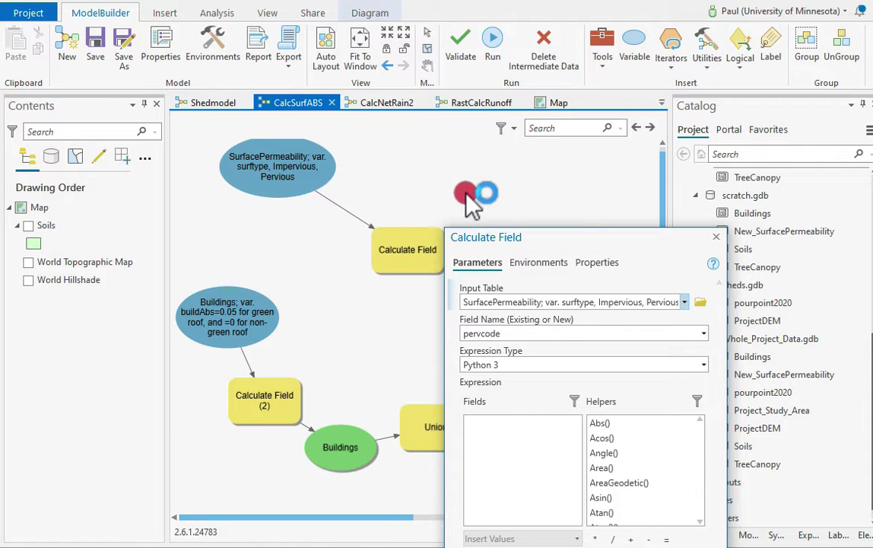
pyautogui.moveTo(467, 239); pyautogui.dragTo(467, 194)
pyautogui.click(426, 187)
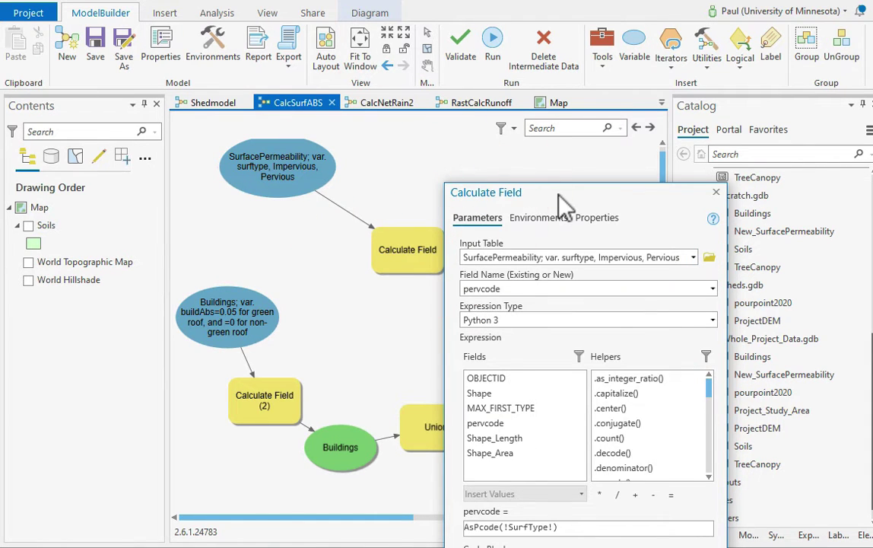
pyautogui.moveTo(563, 204); pyautogui.dragTo(478, 7)
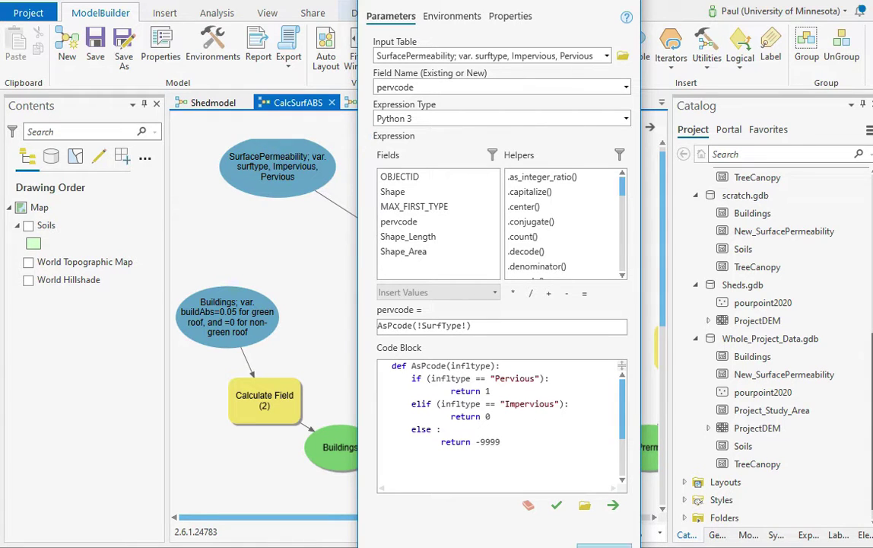
pyautogui.click(635, 6)
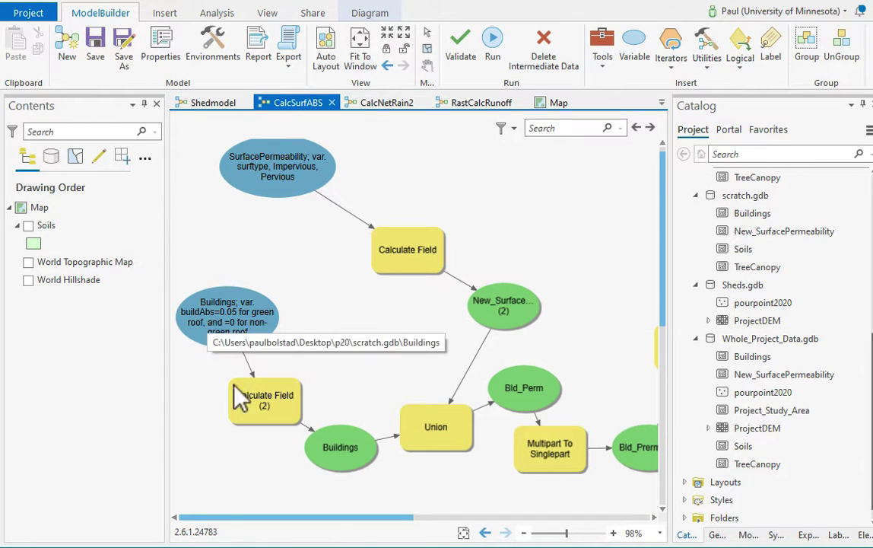
# Review the AssignRoof code block of the Calculate Field (2) tool, re-entering the Green roof return value as 0.05.
pyautogui.moveTo(253, 415)
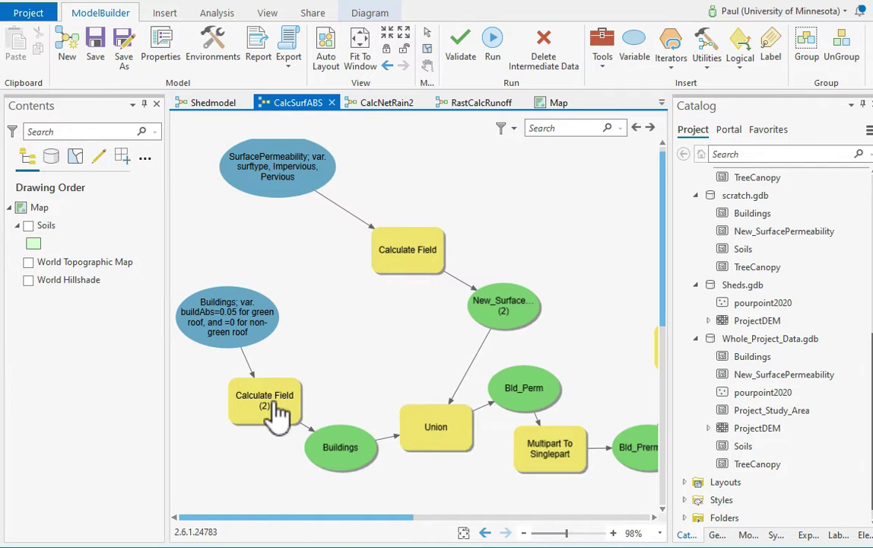
pyautogui.rightClick(277, 413)
pyautogui.click(308, 411)
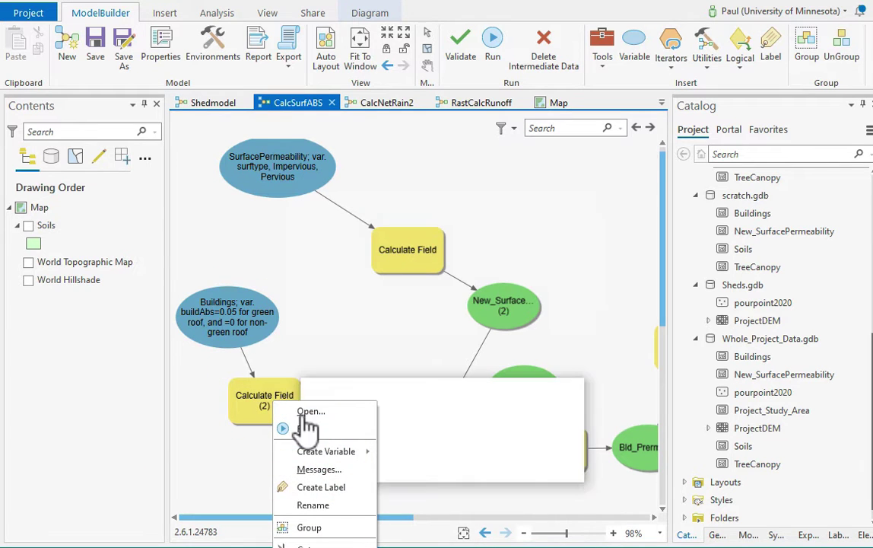
pyautogui.click(460, 387)
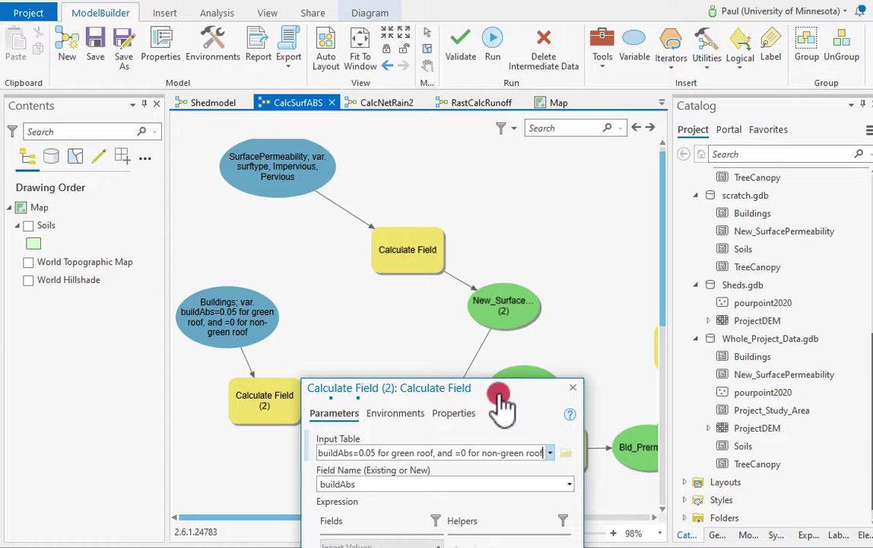
pyautogui.moveTo(461, 389); pyautogui.dragTo(369, 43)
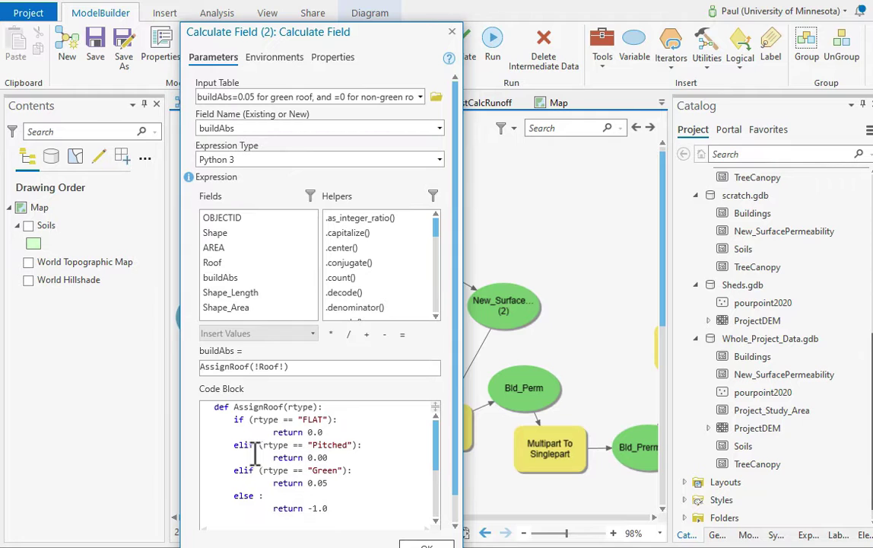
pyautogui.click(327, 482)
pyautogui.press('BackSpace')
pyautogui.write('5')
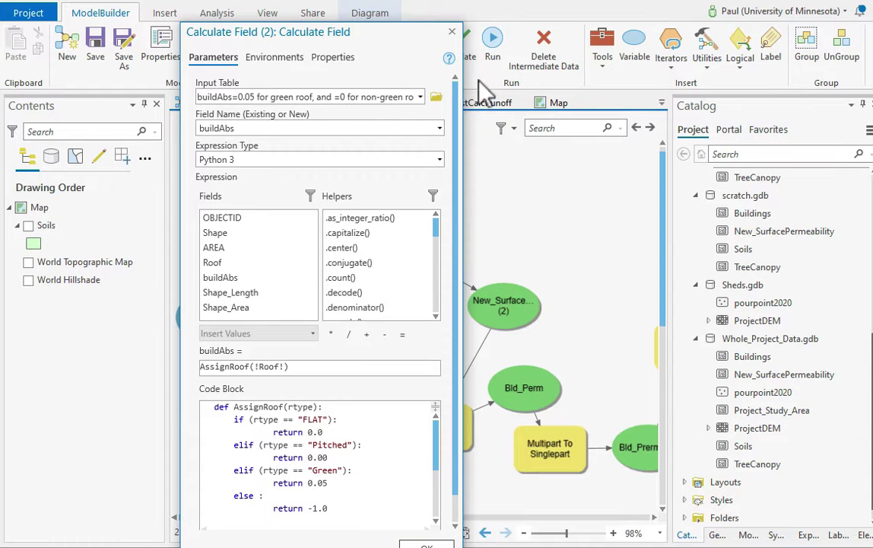
pyautogui.click(451, 32)
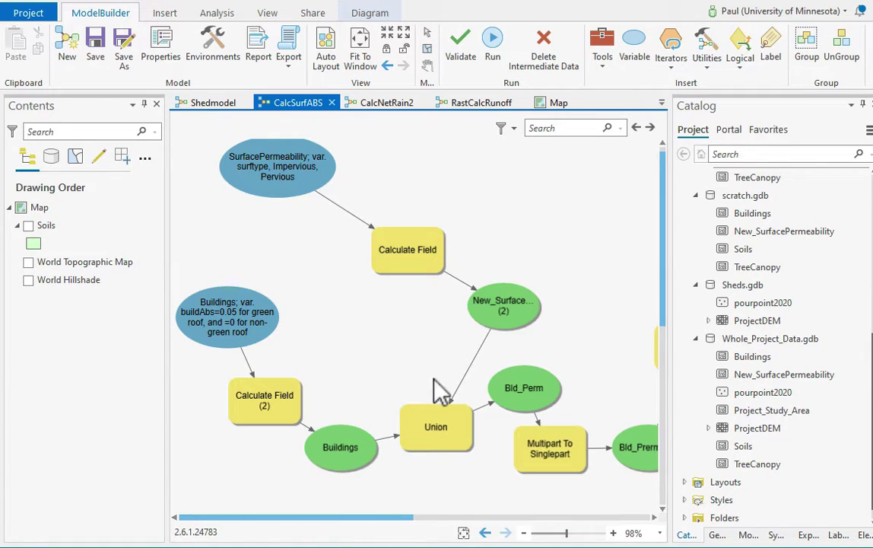
# Review the parameters of the Add Field for Surface Absorption tool, including field name, type, precision and scale.
pyautogui.moveTo(392, 517); pyautogui.dragTo(538, 520)
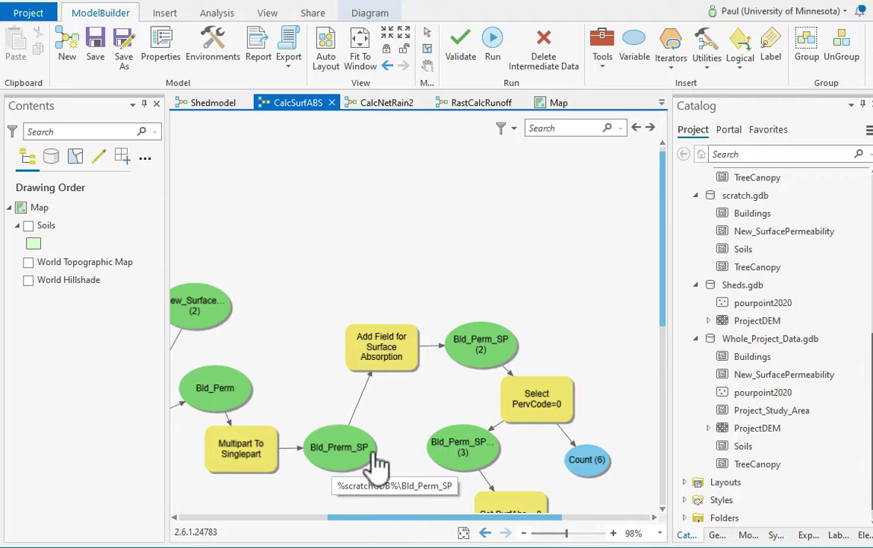
pyautogui.moveTo(378, 365)
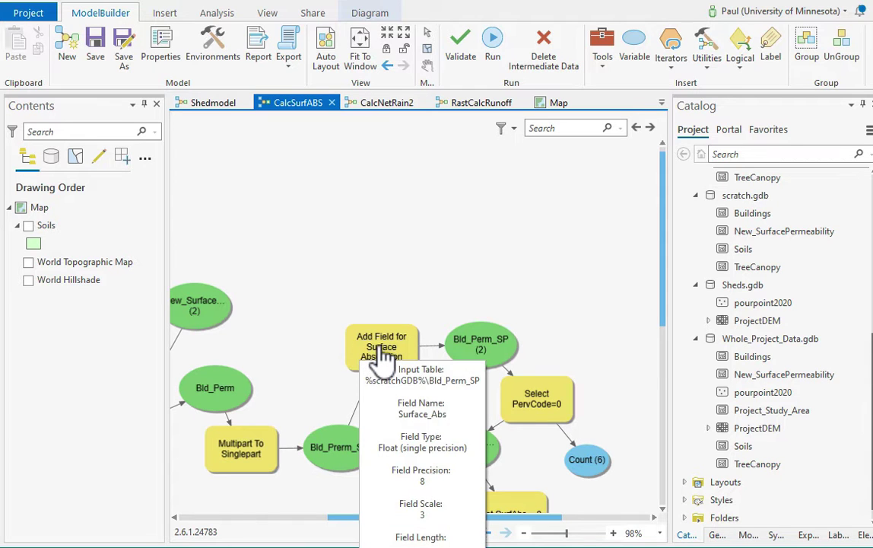
pyautogui.rightClick(380, 348)
pyautogui.click(400, 356)
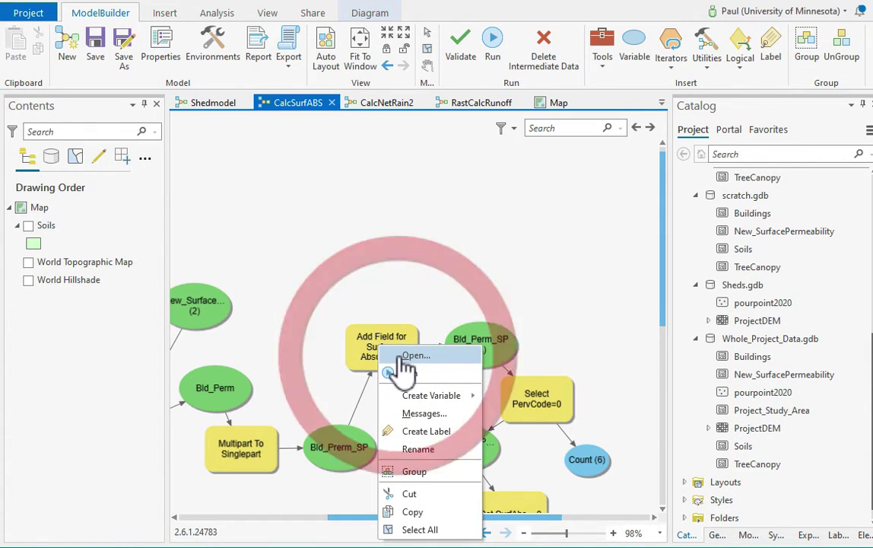
pyautogui.moveTo(576, 339); pyautogui.dragTo(434, 118)
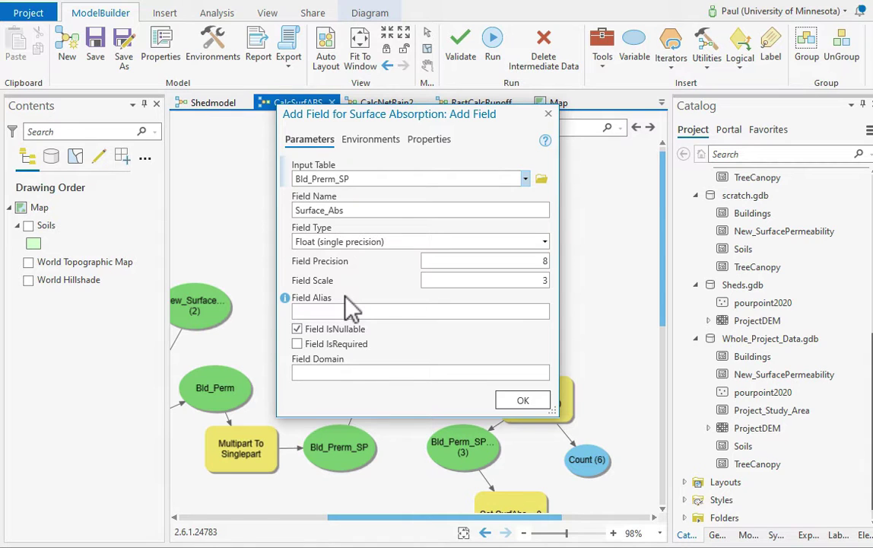
pyautogui.click(548, 113)
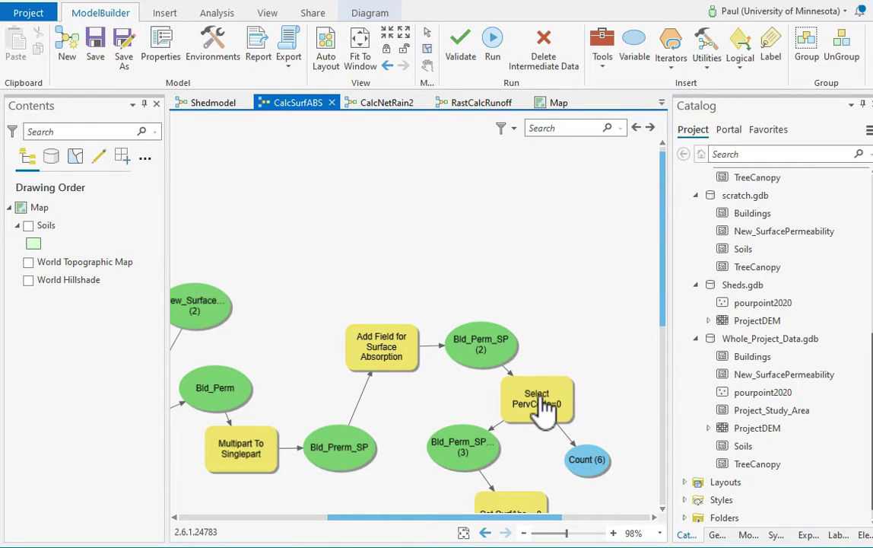
# Trace the model flow from Select PervCode=0 through Set SurfAbs = 0, Clear Selection and the soils union to the PervCode = 1 selection.
pyautogui.moveTo(540, 400)
pyautogui.moveTo(465, 516); pyautogui.dragTo(496, 516)
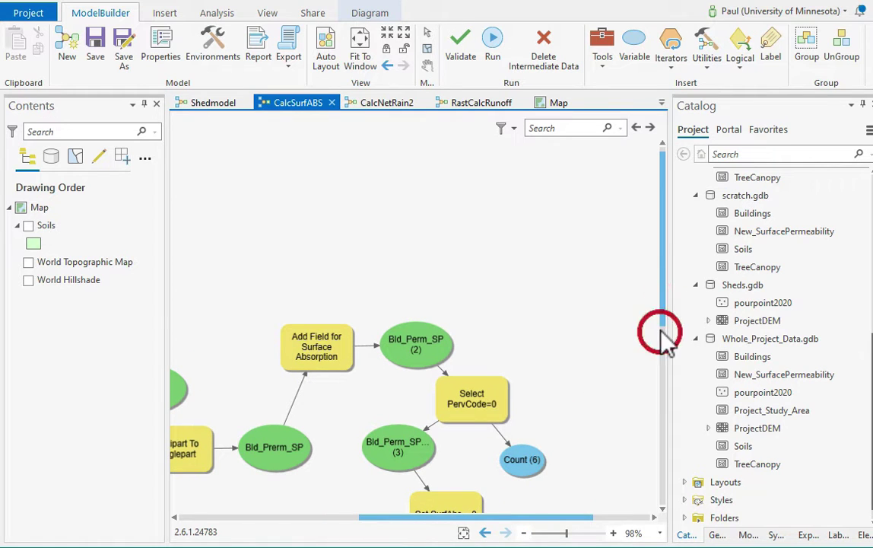
pyautogui.moveTo(661, 316); pyautogui.dragTo(657, 393)
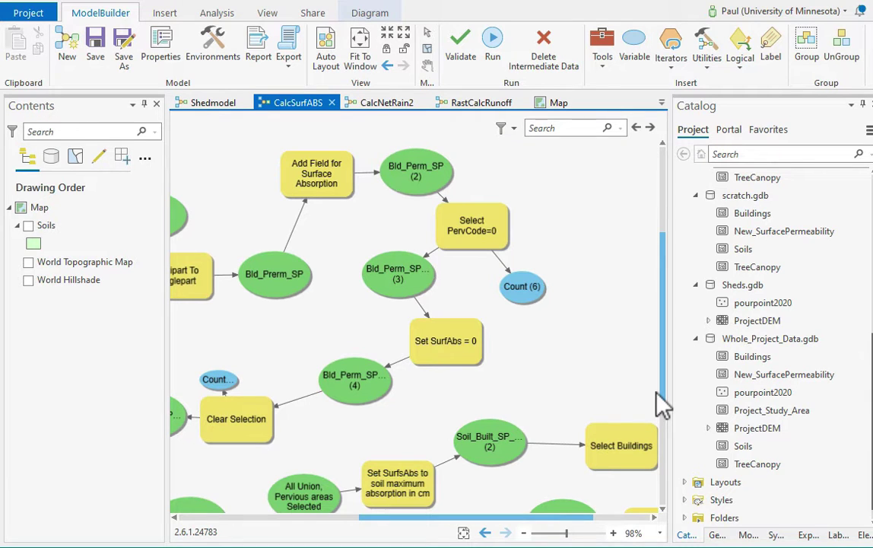
pyautogui.moveTo(448, 351)
pyautogui.moveTo(403, 517); pyautogui.dragTo(275, 517)
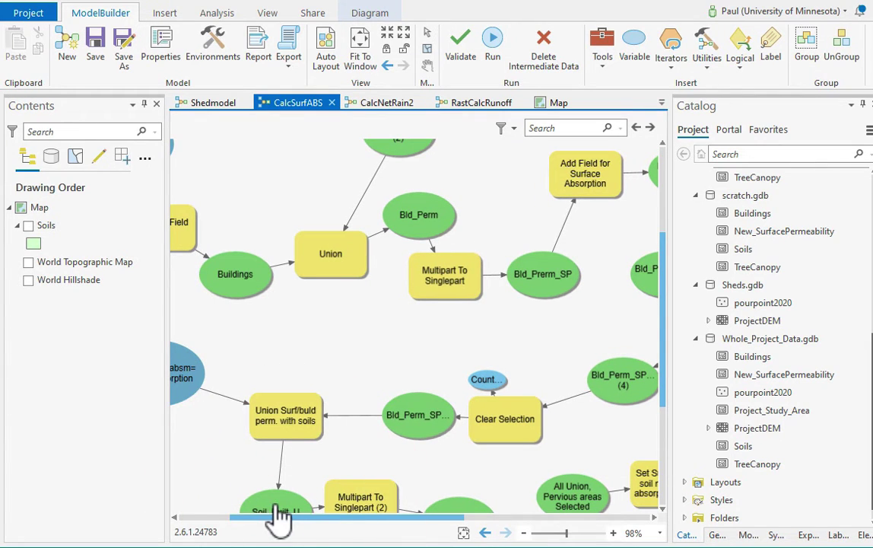
pyautogui.moveTo(287, 518); pyautogui.dragTo(268, 517)
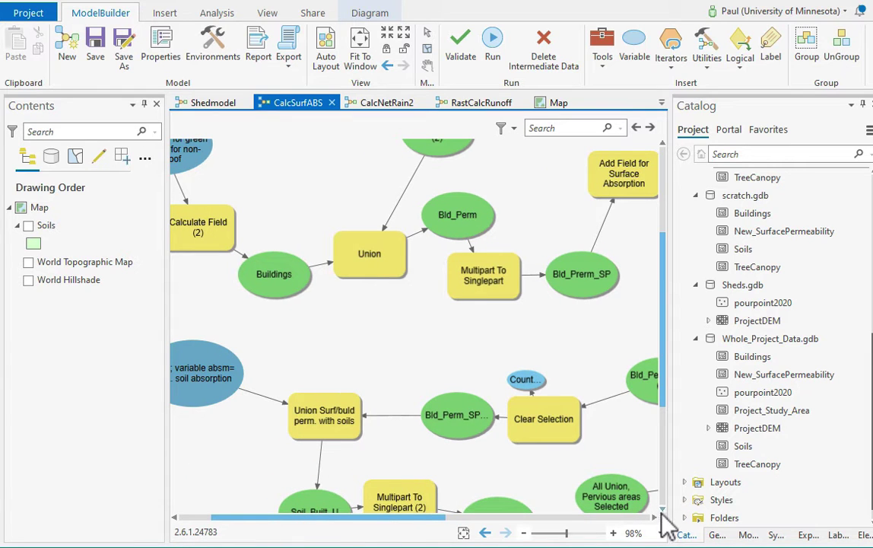
pyautogui.click(662, 509)
pyautogui.moveTo(663, 509); pyautogui.dragTo(663, 508)
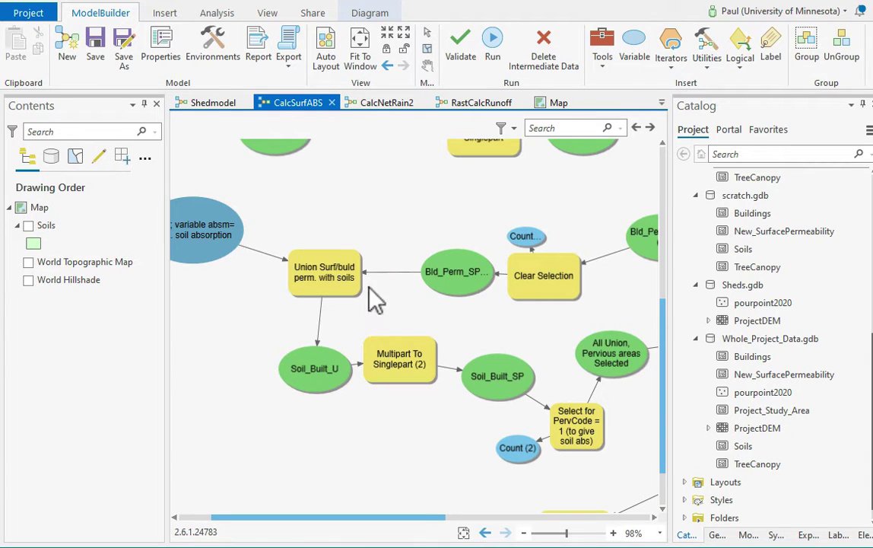
pyautogui.click(655, 517)
pyautogui.moveTo(655, 517); pyautogui.dragTo(655, 518)
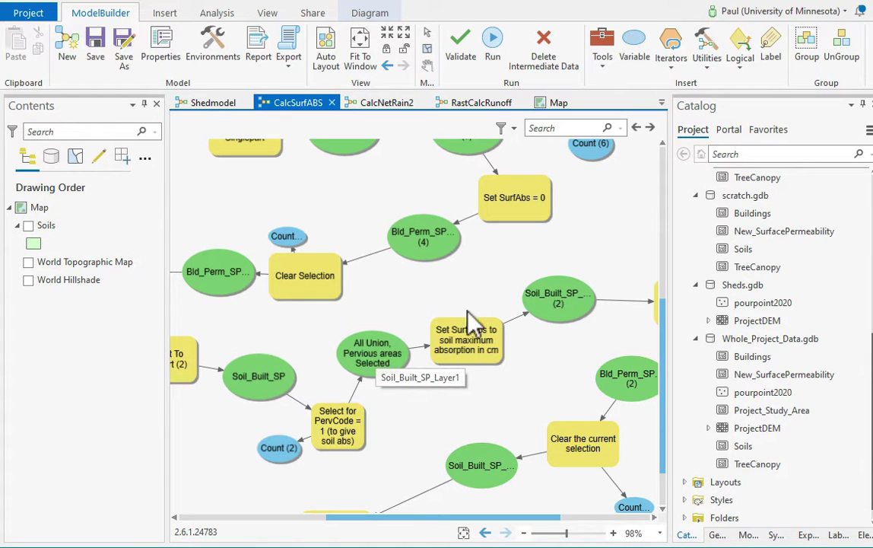
# Review the field name, expression type and expression of the Set SurfsAbs to soil maximum absorption in cm tool.
pyautogui.moveTo(465, 352)
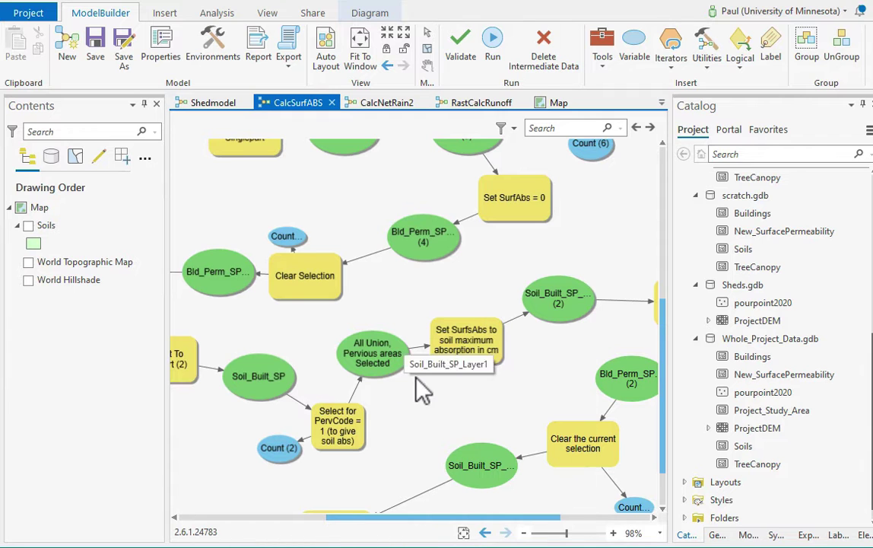
pyautogui.rightClick(461, 339)
pyautogui.click(479, 350)
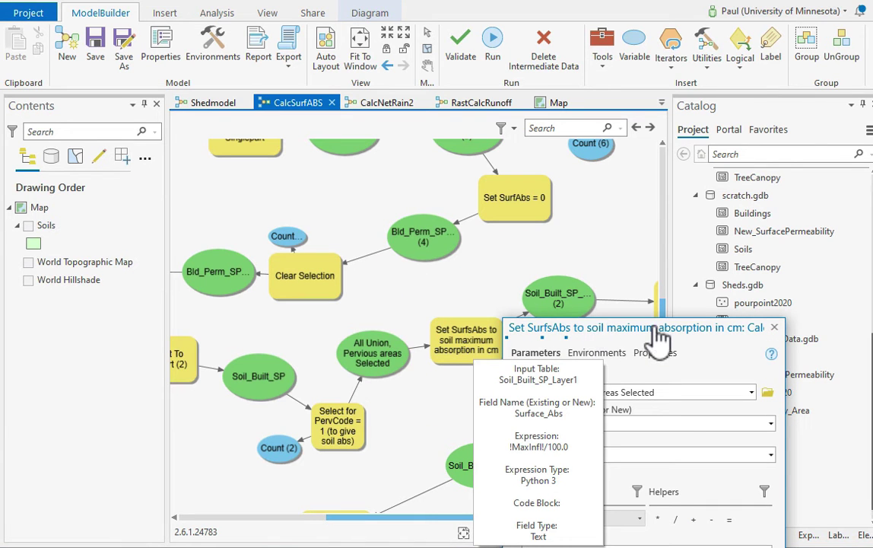
pyautogui.click(598, 306)
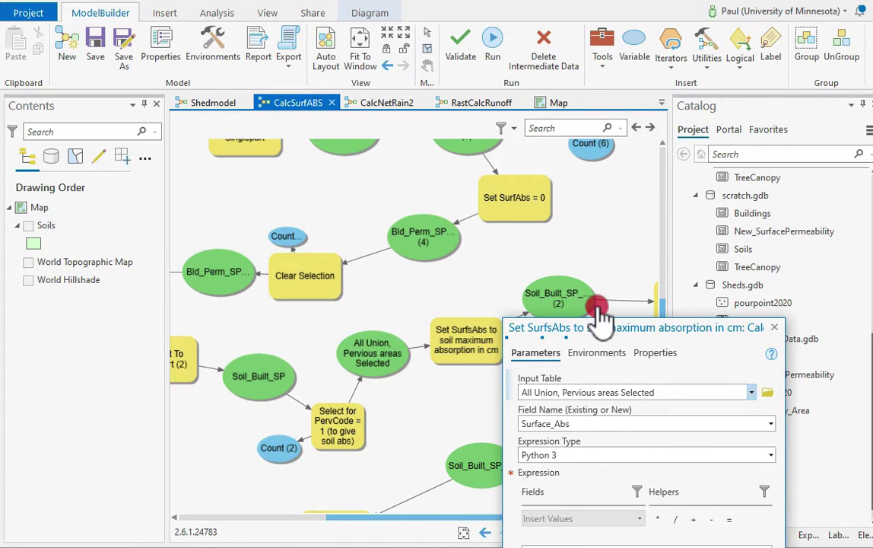
pyautogui.moveTo(599, 310); pyautogui.dragTo(586, 64)
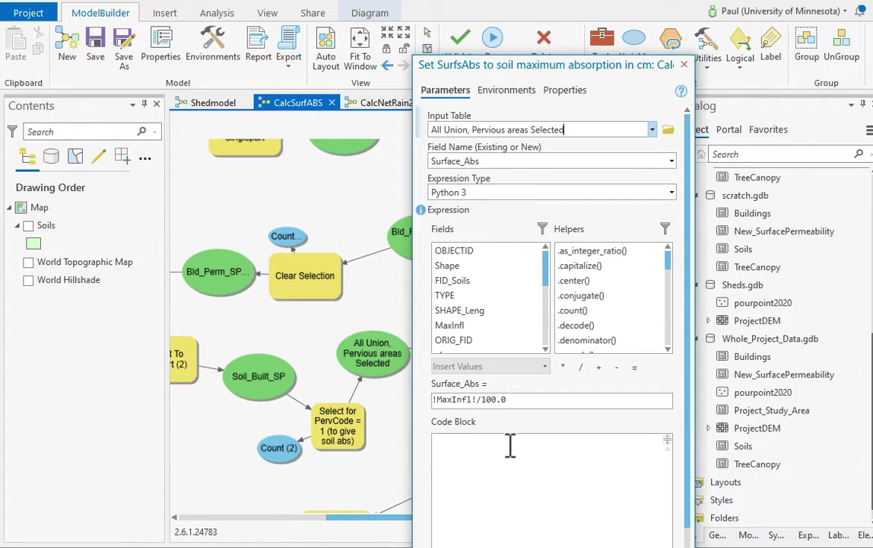
pyautogui.moveTo(454, 340); pyautogui.dragTo(493, 400)
pyautogui.click(684, 65)
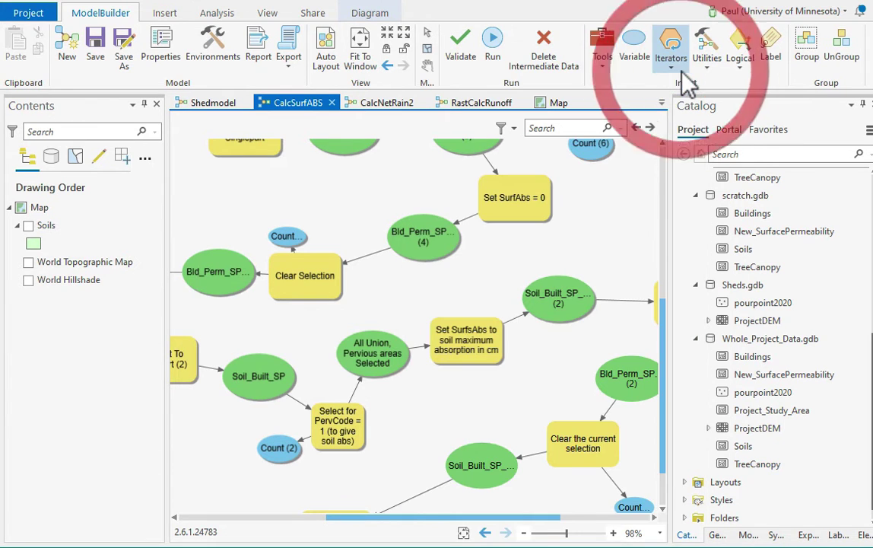
# Review the selection type and roof type clauses of the Select Buildings tool.
pyautogui.click(523, 516)
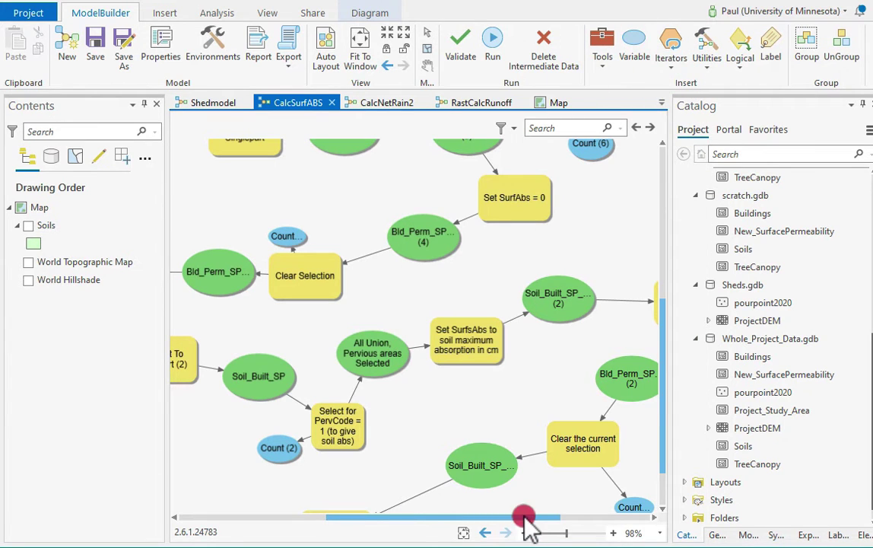
pyautogui.moveTo(525, 517); pyautogui.dragTo(606, 522)
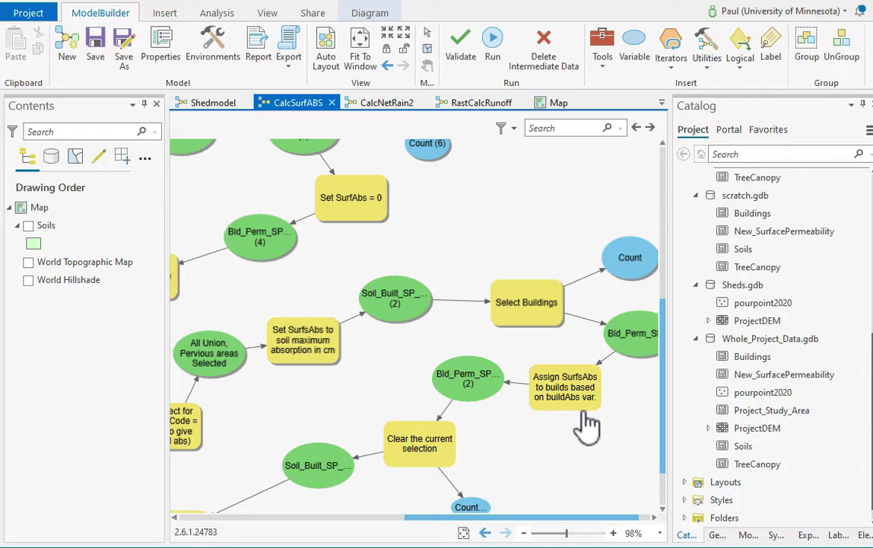
pyautogui.moveTo(587, 425)
pyautogui.moveTo(571, 407)
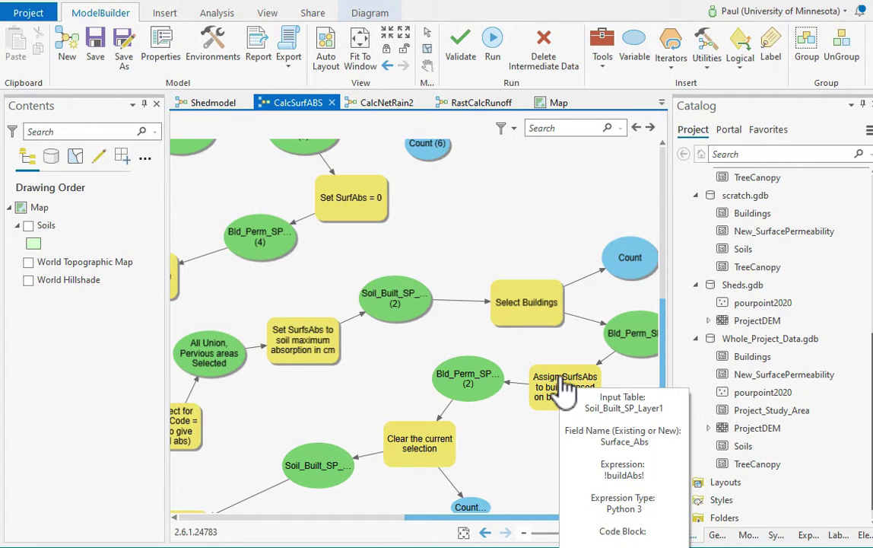
pyautogui.rightClick(536, 312)
pyautogui.click(542, 313)
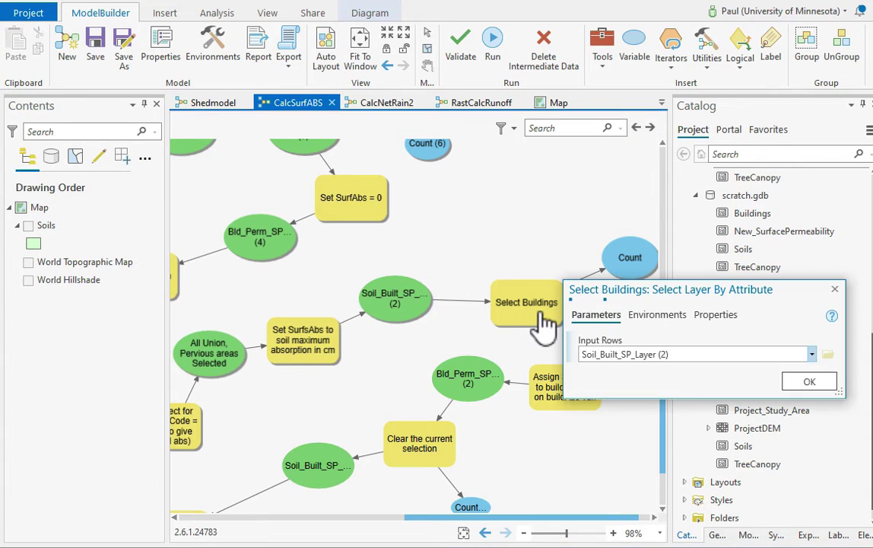
pyautogui.moveTo(590, 293); pyautogui.dragTo(584, 144)
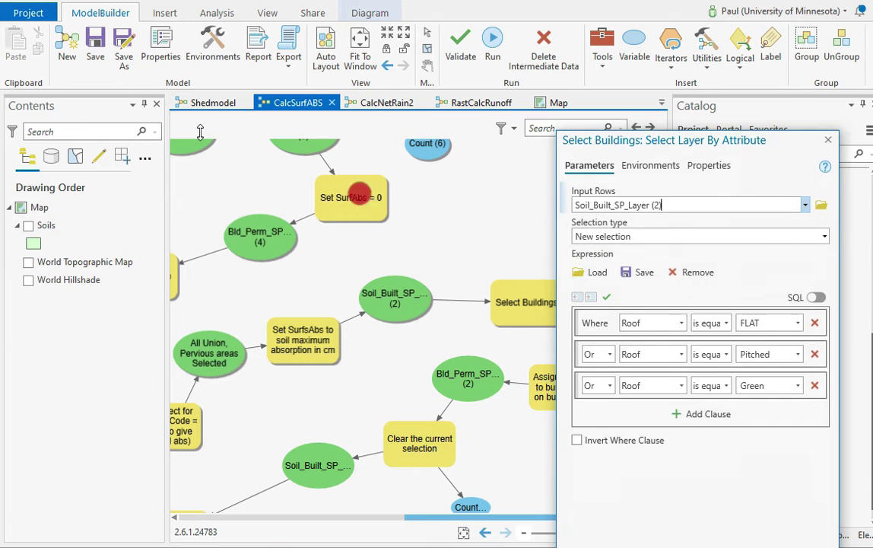
pyautogui.moveTo(732, 143); pyautogui.dragTo(561, 106)
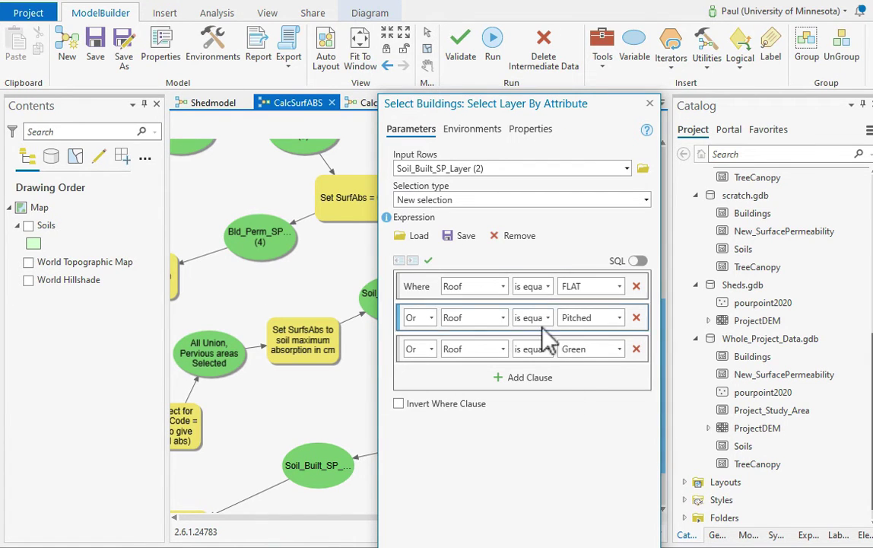
pyautogui.click(649, 103)
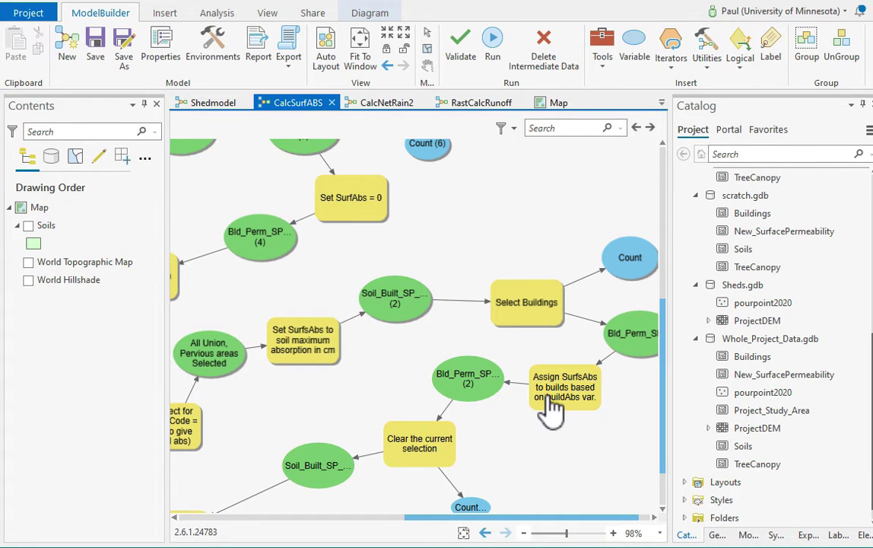
# Review the input table, field name and expression of the Assign SurfsAbs to builds based on buildAbs var. tool.
pyautogui.moveTo(546, 403)
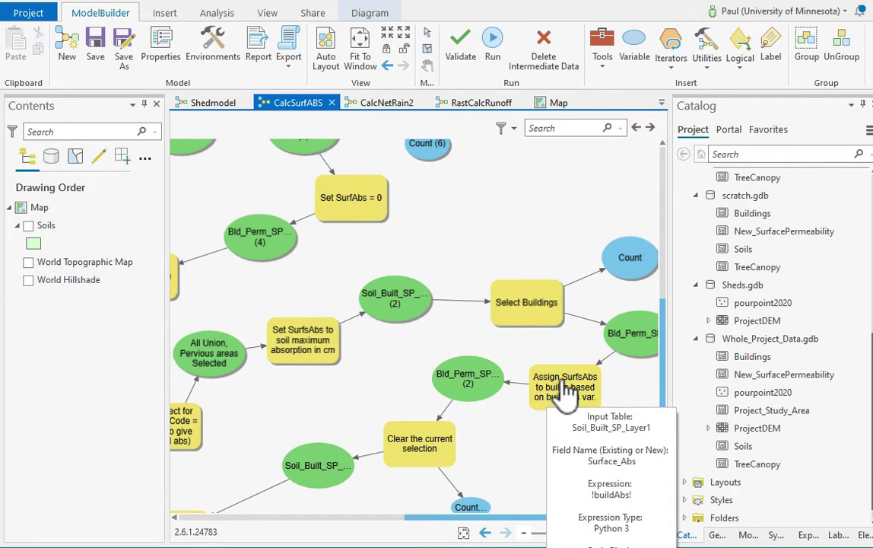
pyautogui.rightClick(567, 392)
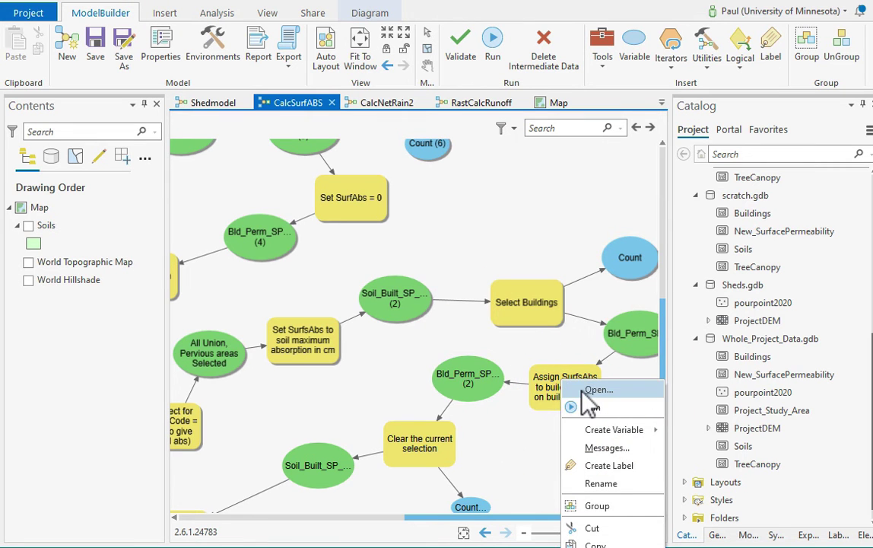
pyautogui.click(586, 399)
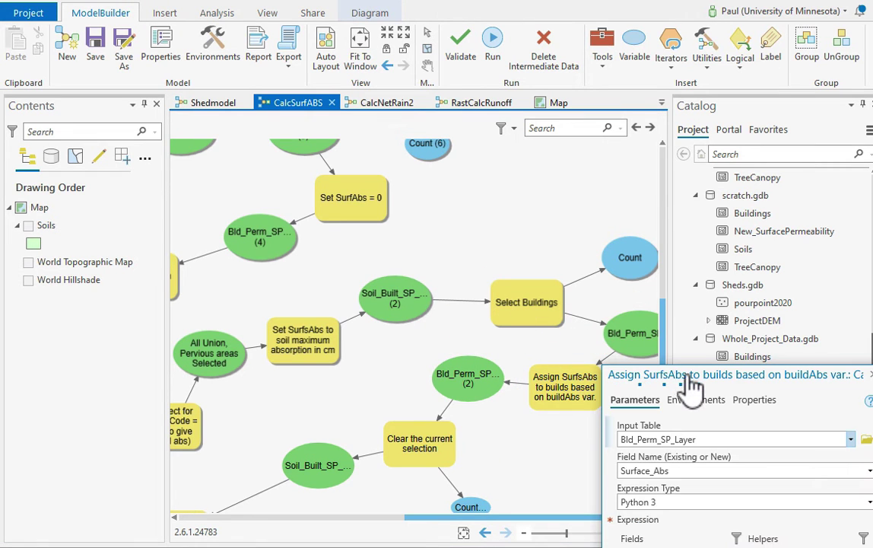
pyautogui.moveTo(686, 375)
pyautogui.mouseDown()
pyautogui.moveTo(475, 333)
pyautogui.moveTo(462, 273)
pyautogui.mouseUp()
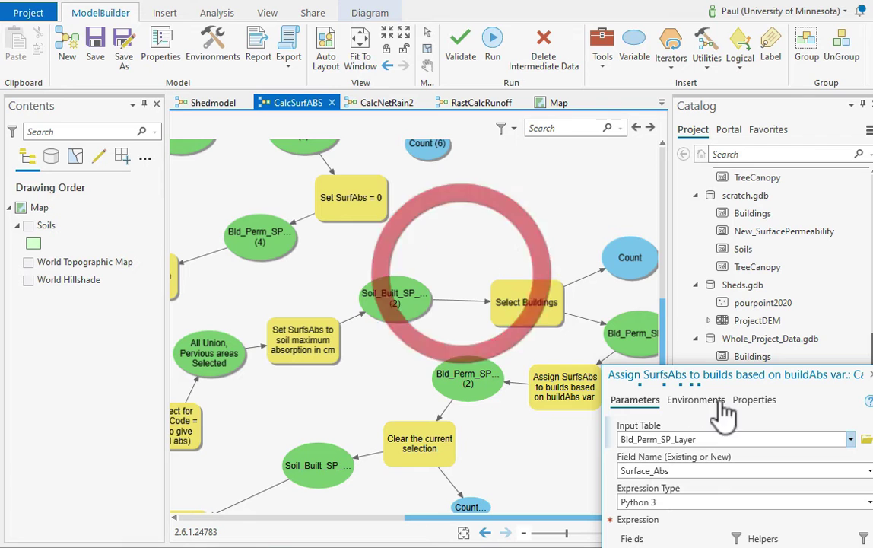
pyautogui.moveTo(717, 375)
pyautogui.mouseDown()
pyautogui.moveTo(561, 343)
pyautogui.moveTo(548, 180)
pyautogui.mouseUp()
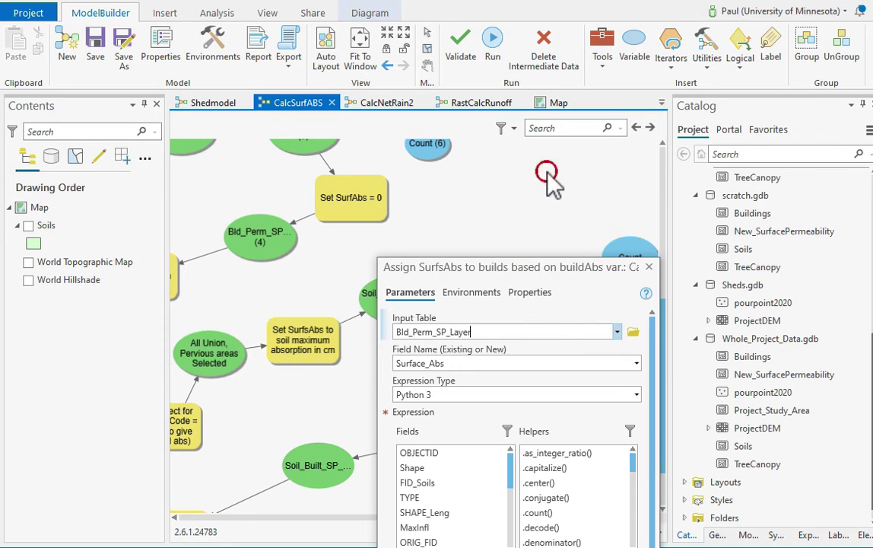
pyautogui.moveTo(557, 274); pyautogui.dragTo(475, 104)
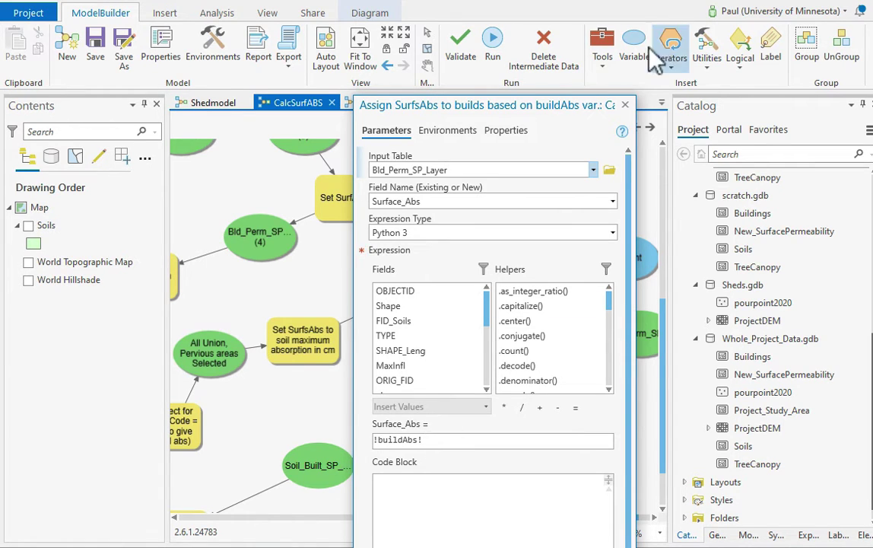
pyautogui.click(623, 104)
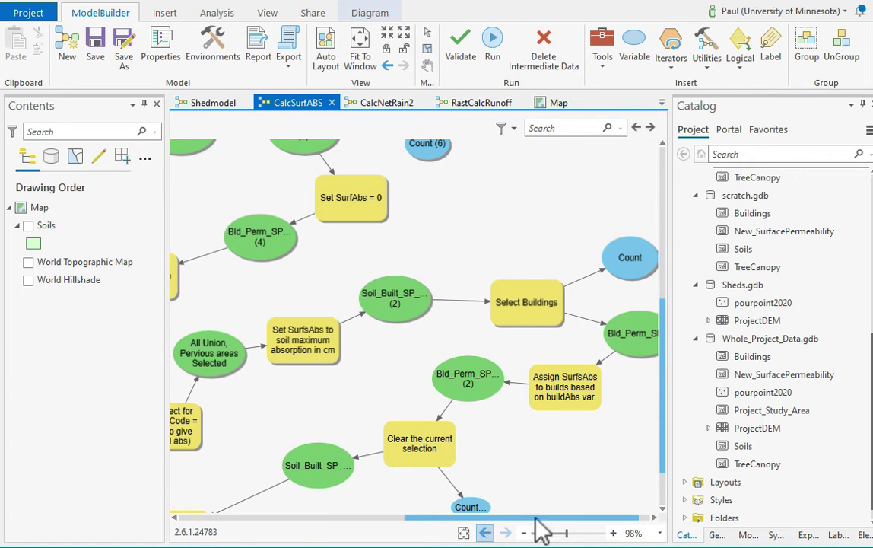
# Follow the model to Polygon to Raster and its output raster, check back to the inputs, and display the whole model.
pyautogui.moveTo(663, 371); pyautogui.dragTo(658, 473)
pyautogui.moveTo(540, 517); pyautogui.dragTo(365, 491)
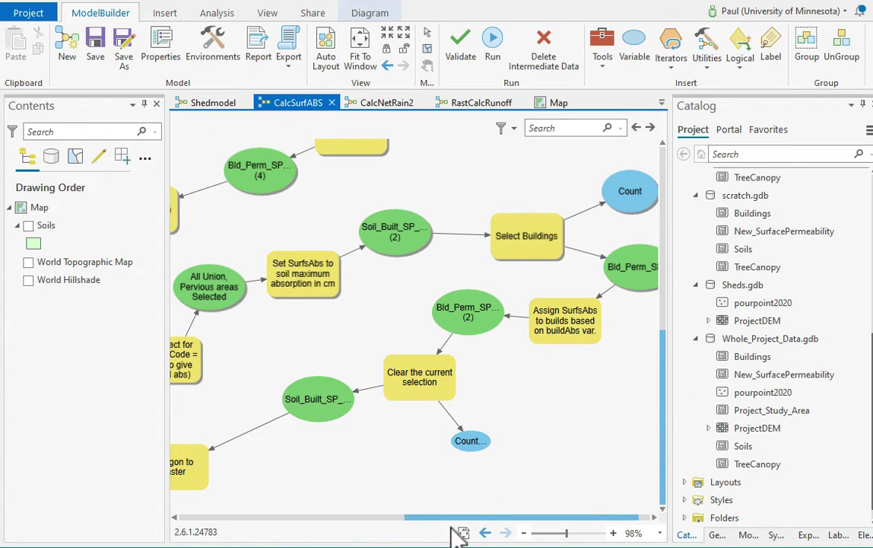
pyautogui.moveTo(449, 520); pyautogui.dragTo(363, 476)
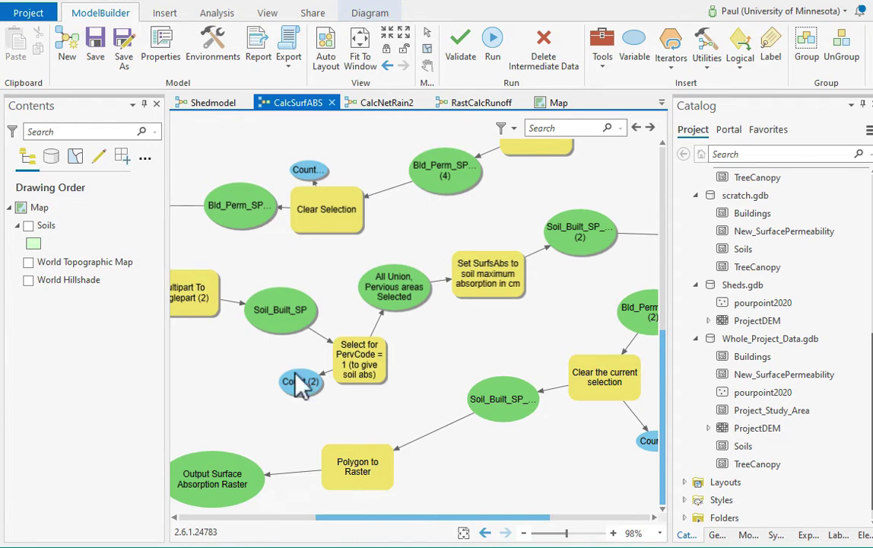
pyautogui.scroll(2, 291, 321)
pyautogui.scroll(-3, 291, 320)
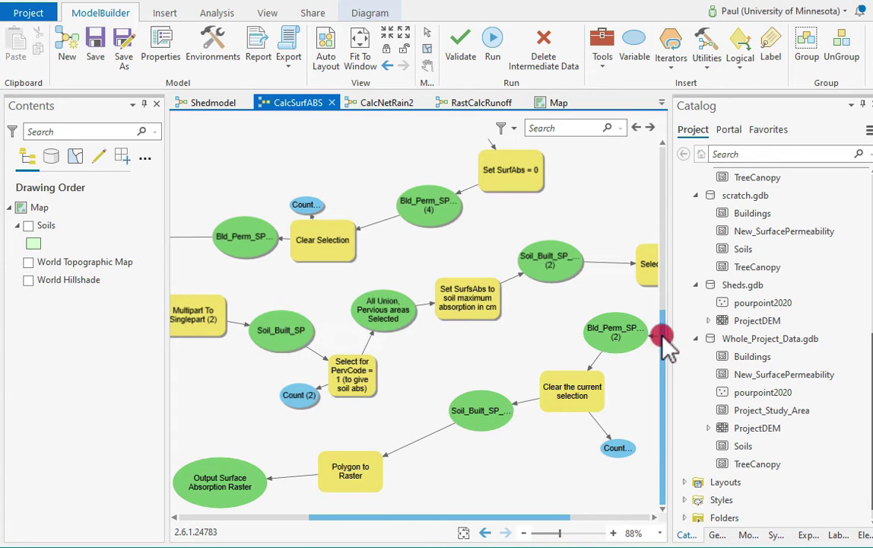
pyautogui.moveTo(663, 281); pyautogui.dragTo(667, 198)
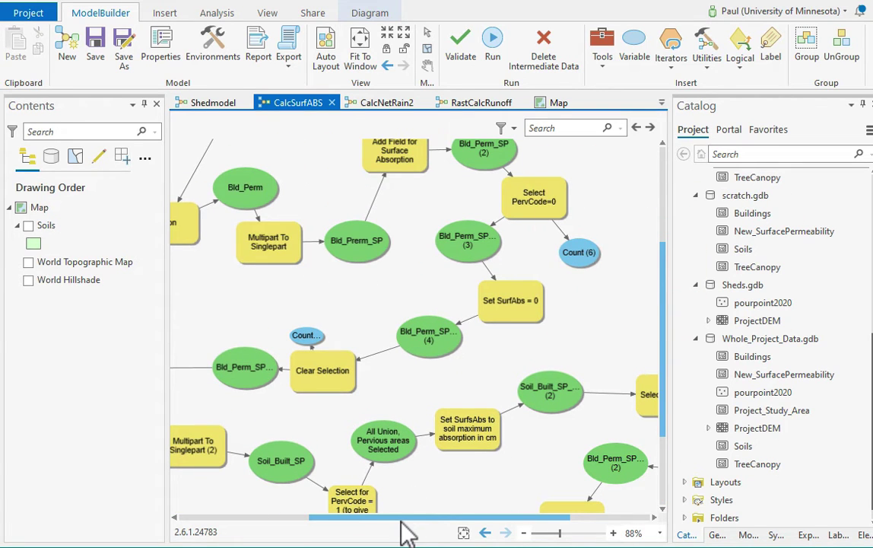
pyautogui.moveTo(399, 516); pyautogui.dragTo(254, 518)
pyautogui.moveTo(663, 283); pyautogui.dragTo(667, 234)
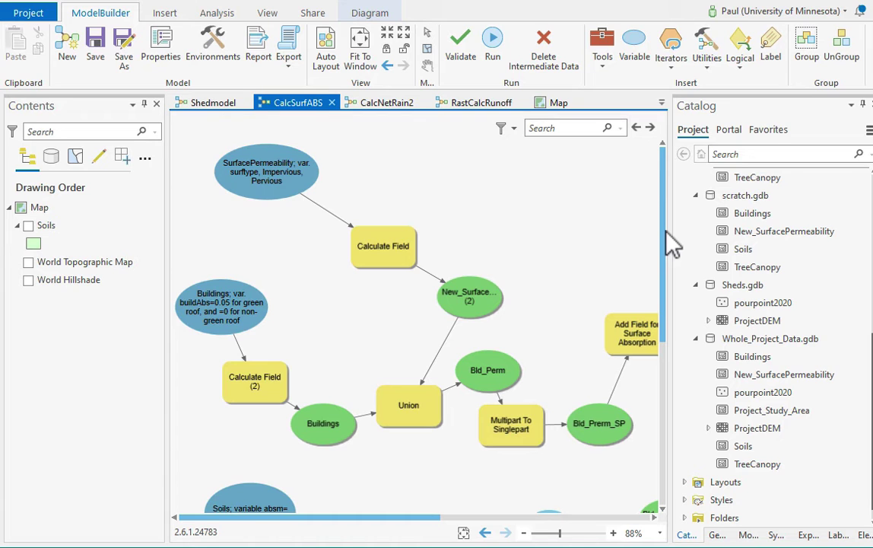
pyautogui.click(462, 533)
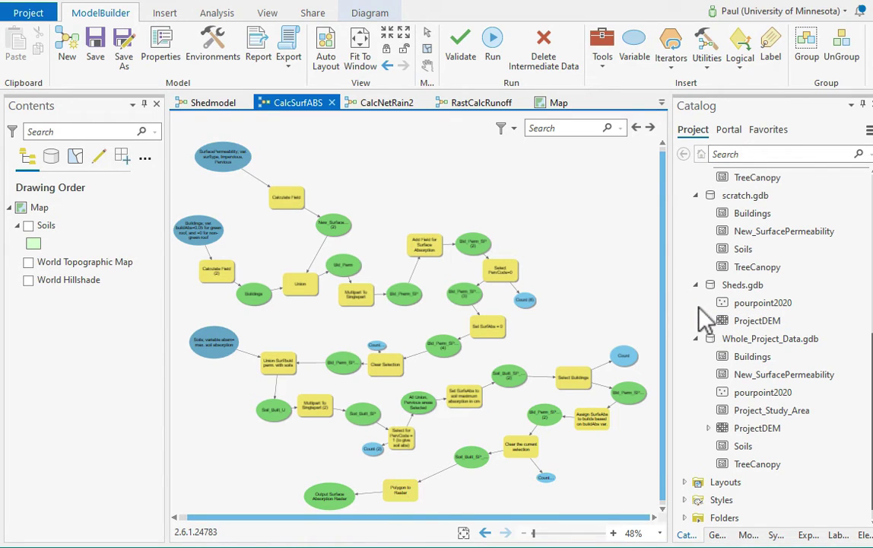
# Add the SrfAbsfx raster from the project catalog to the map.
pyautogui.scroll(2, 741, 278)
pyautogui.click(687, 270)
pyautogui.scroll(-1, 688, 274)
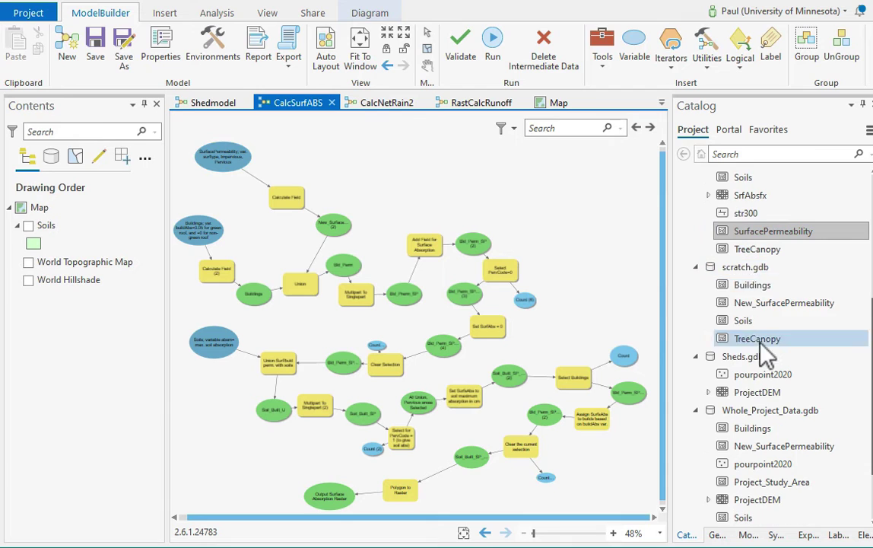
pyautogui.scroll(1, 705, 243)
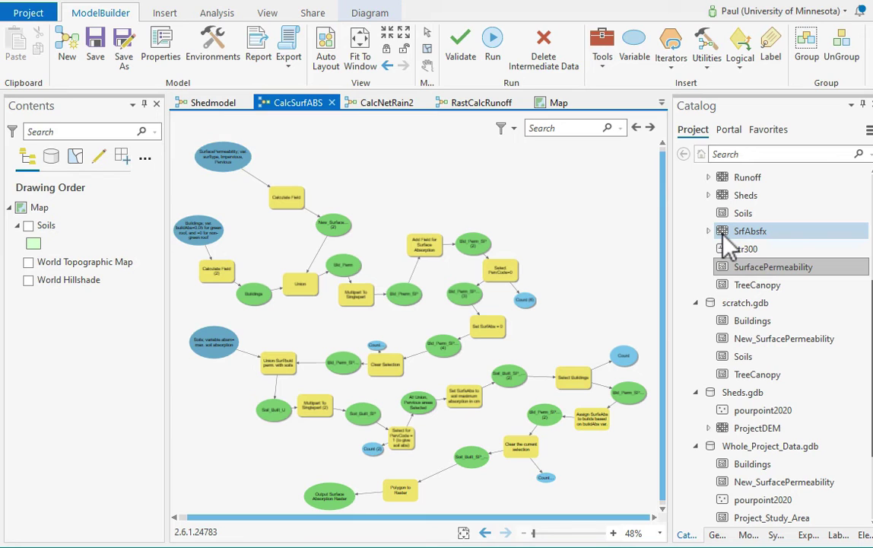
pyautogui.moveTo(723, 232); pyautogui.dragTo(87, 227)
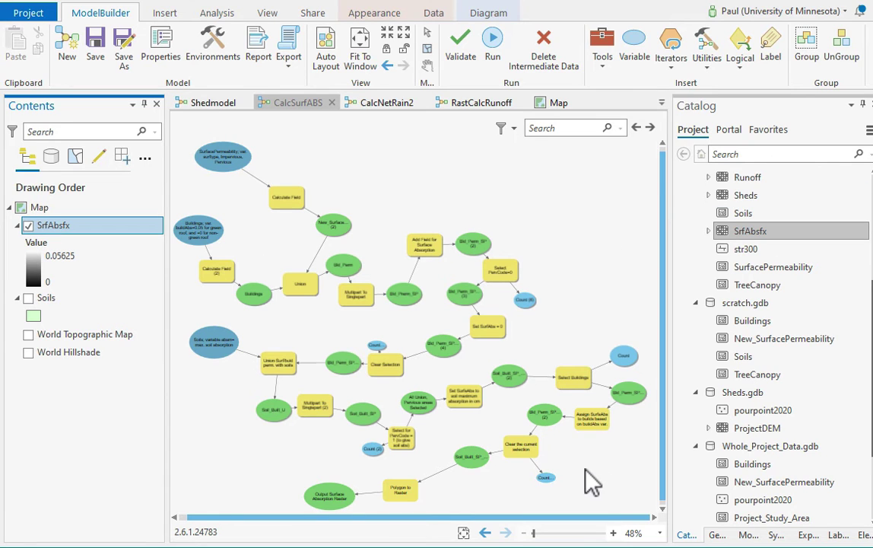
# Validate and run the CalcSurfABS model, and refresh scratch.gdb in the project catalog to list its outputs.
pyautogui.moveTo(363, 298)
pyautogui.moveTo(378, 366)
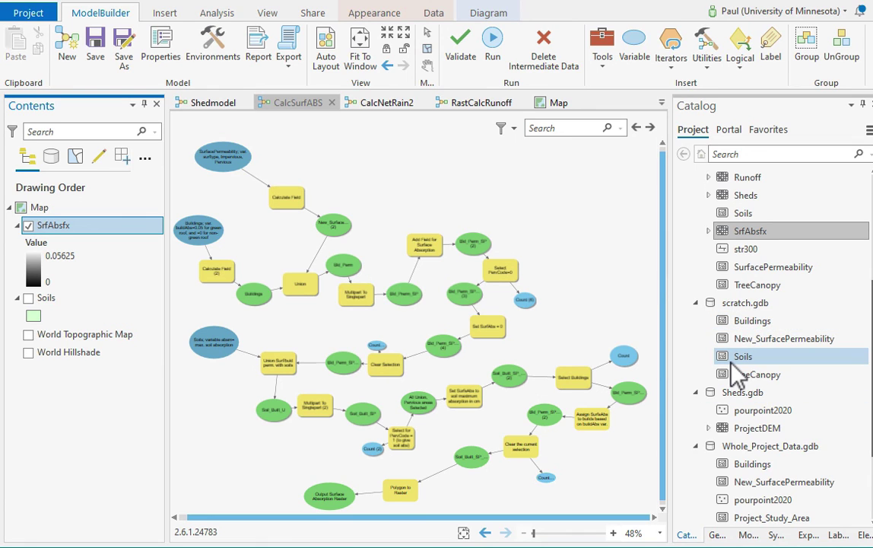
pyautogui.click(467, 44)
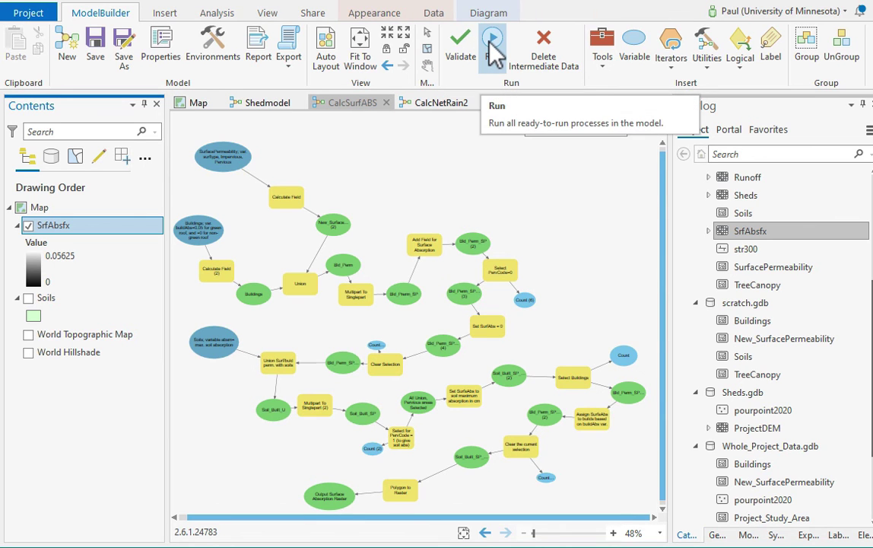
pyautogui.click(493, 51)
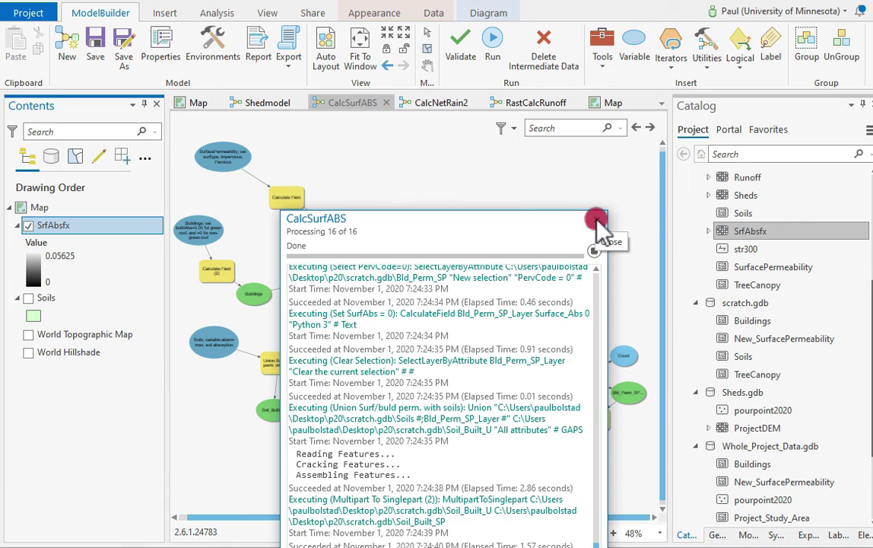
pyautogui.click(596, 221)
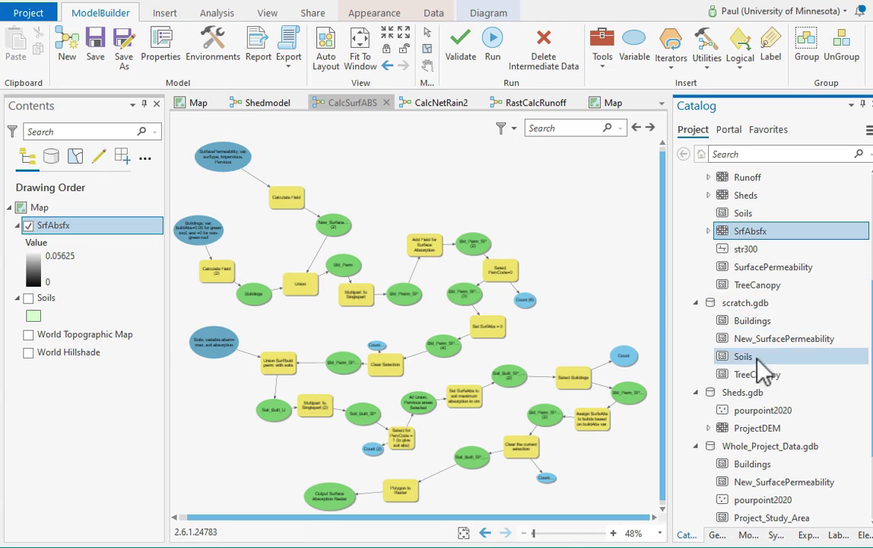
pyautogui.rightClick(733, 302)
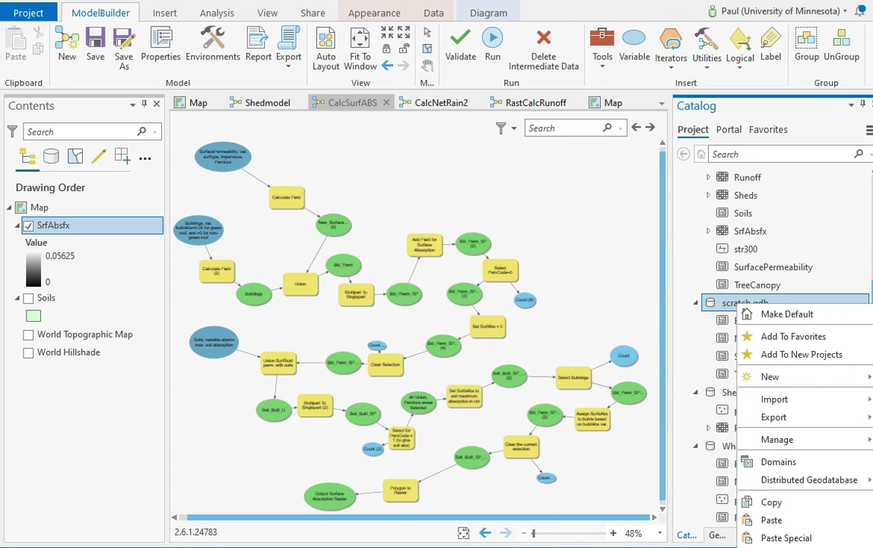
pyautogui.click(825, 541)
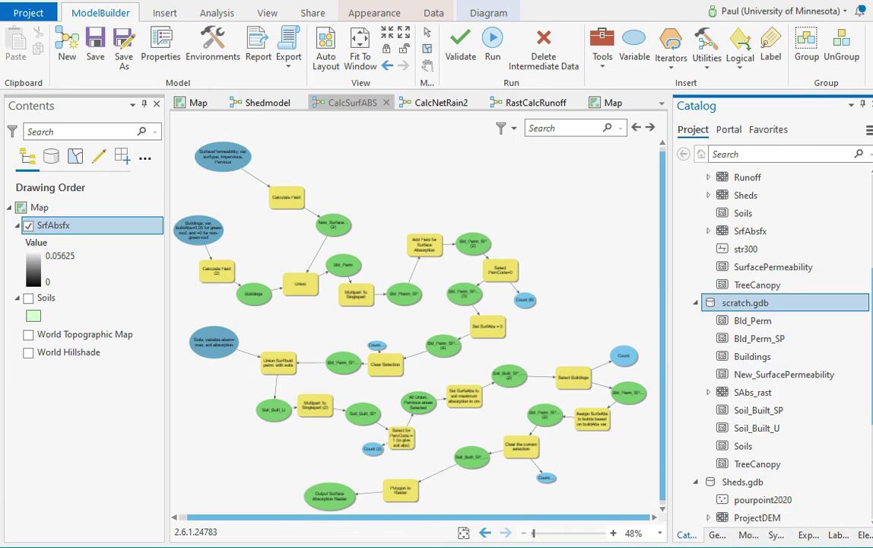